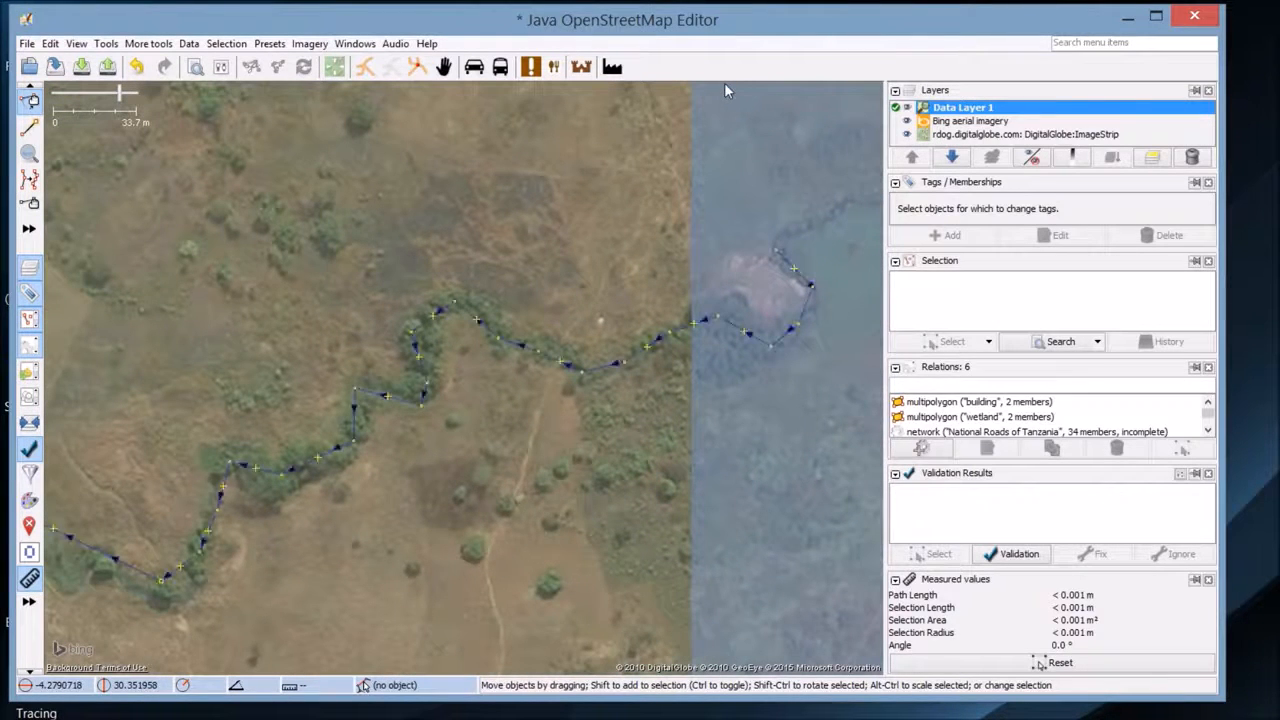
- Examine the river's winding course in the aerial imagery, checking the tree-lined stretches, open water and bends at closer range
{"action": "scroll", "coordinate": [334, 368], "scroll_direction": "up", "scroll_amount": 2}
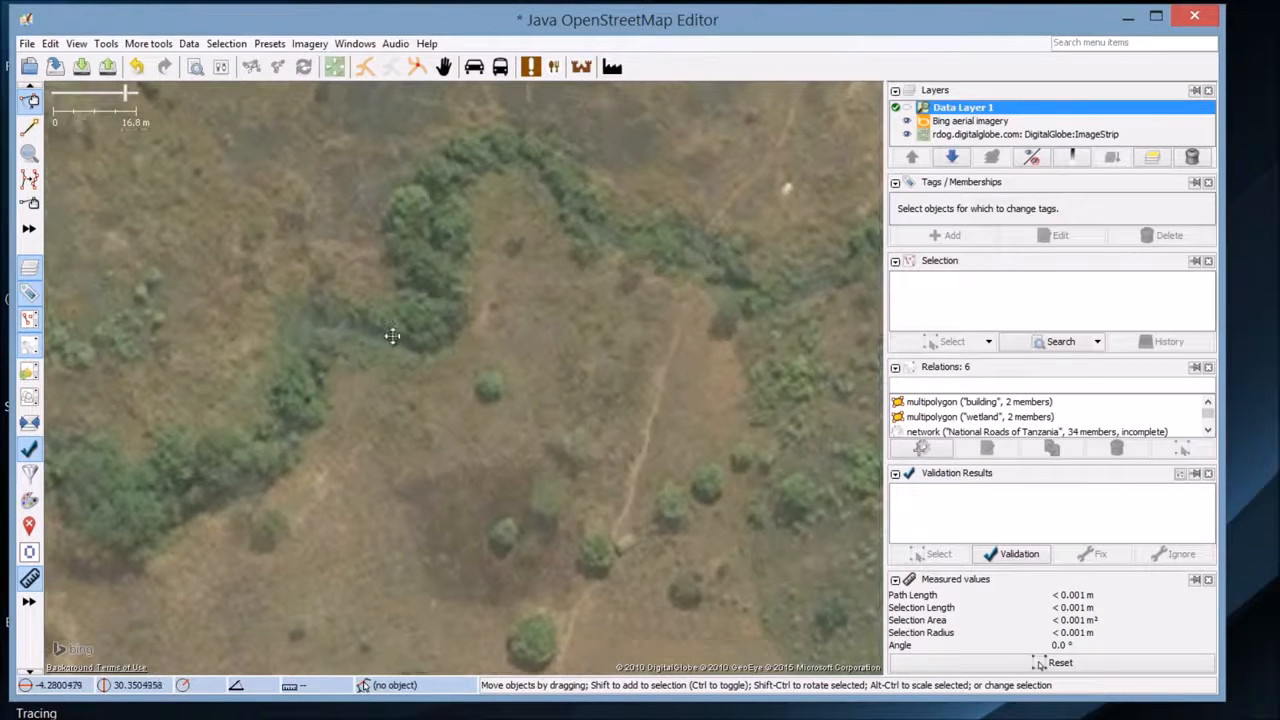
{"action": "left_click_drag", "start_coordinate": [437, 283], "coordinate": [299, 400]}
{"action": "scroll", "coordinate": [514, 364], "scroll_direction": "down", "scroll_amount": 1}
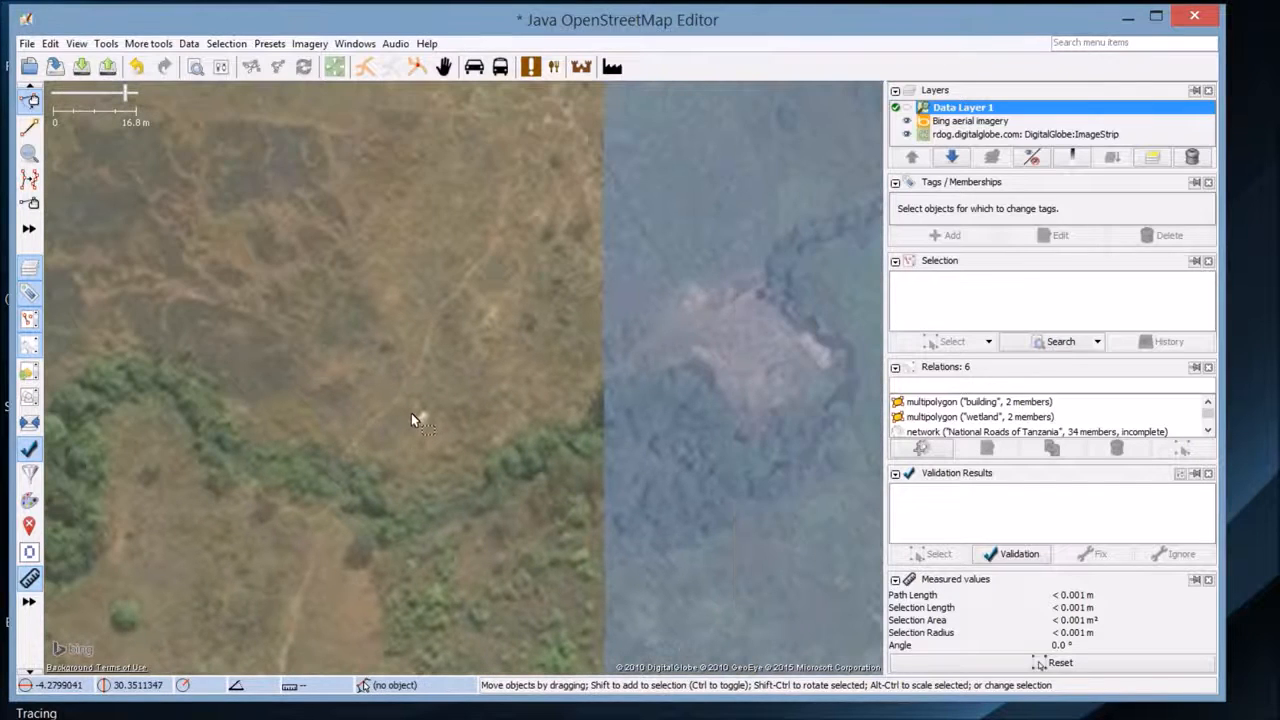
{"action": "left_click_drag", "start_coordinate": [429, 378], "coordinate": [462, 382]}
{"action": "left_click_drag", "start_coordinate": [264, 443], "coordinate": [383, 406]}
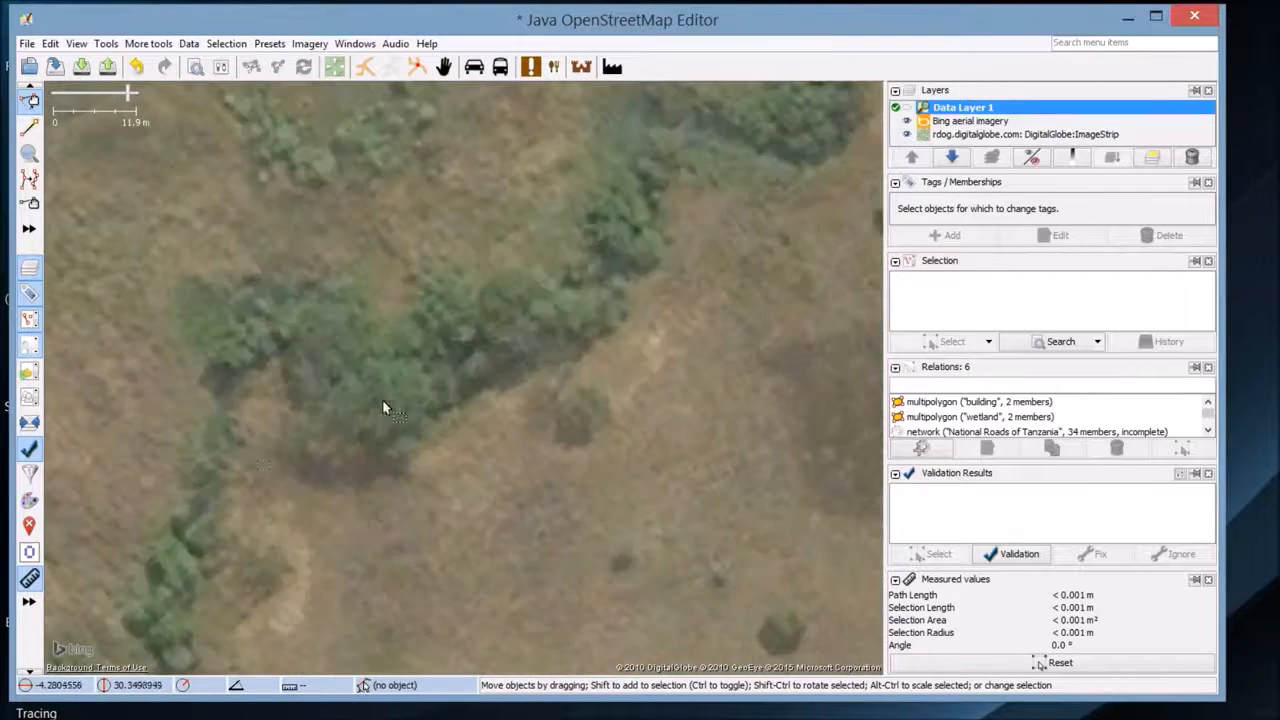
{"action": "scroll", "coordinate": [249, 451], "scroll_direction": "up", "scroll_amount": 1}
{"action": "left_click_drag", "start_coordinate": [271, 415], "coordinate": [357, 443]}
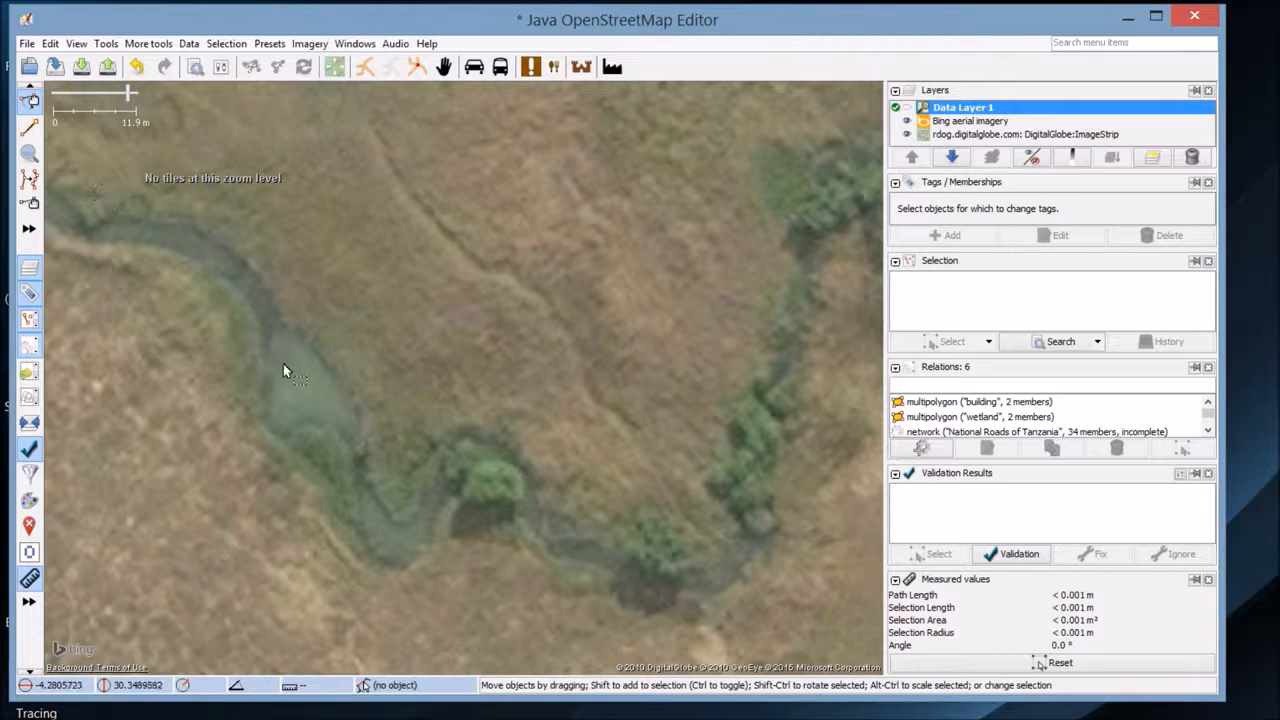
{"action": "left_click_drag", "start_coordinate": [722, 182], "coordinate": [591, 305]}
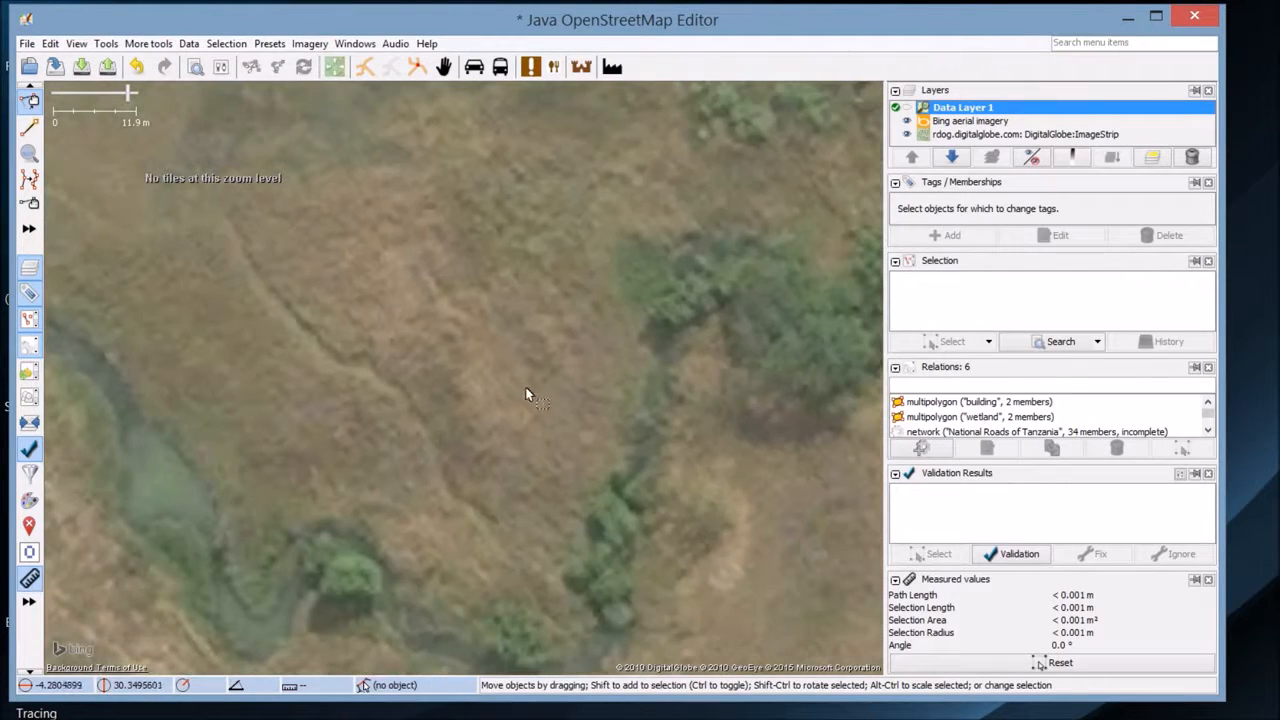
{"action": "left_click_drag", "start_coordinate": [526, 394], "coordinate": [366, 337]}
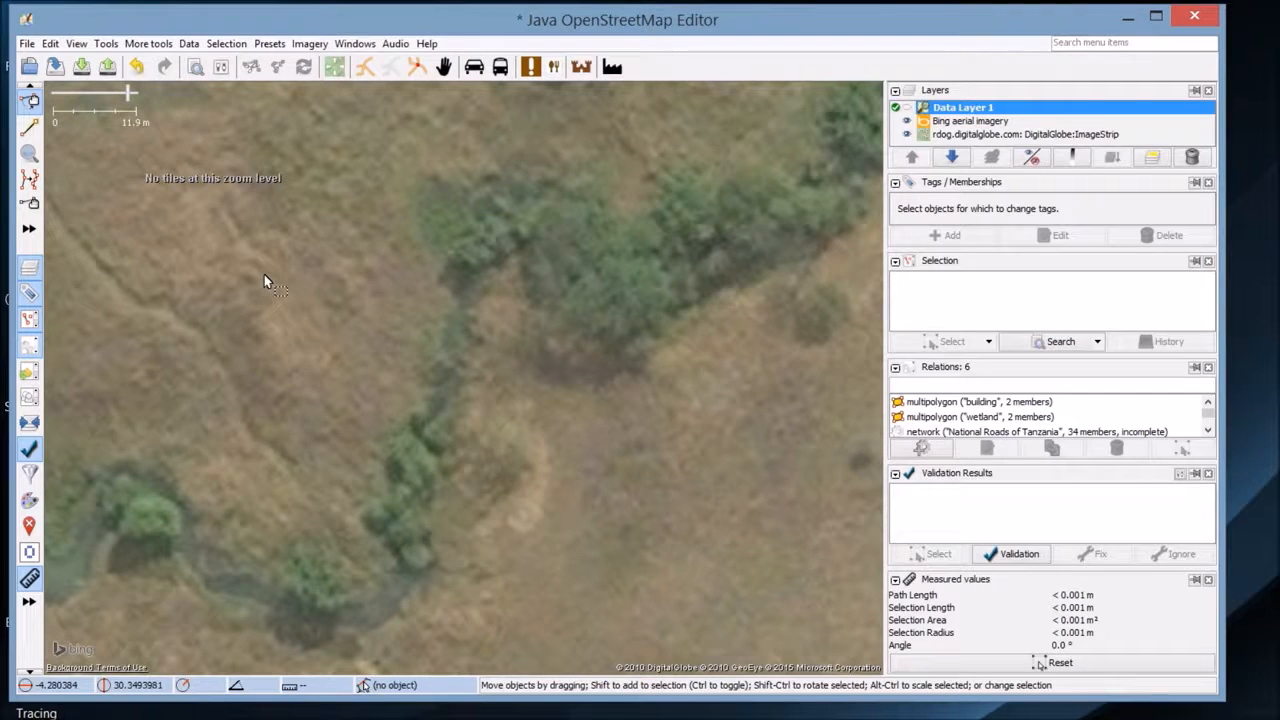
{"action": "scroll", "coordinate": [405, 328], "scroll_direction": "down", "scroll_amount": 1}
{"action": "scroll", "coordinate": [405, 328], "scroll_direction": "down", "scroll_amount": 1}
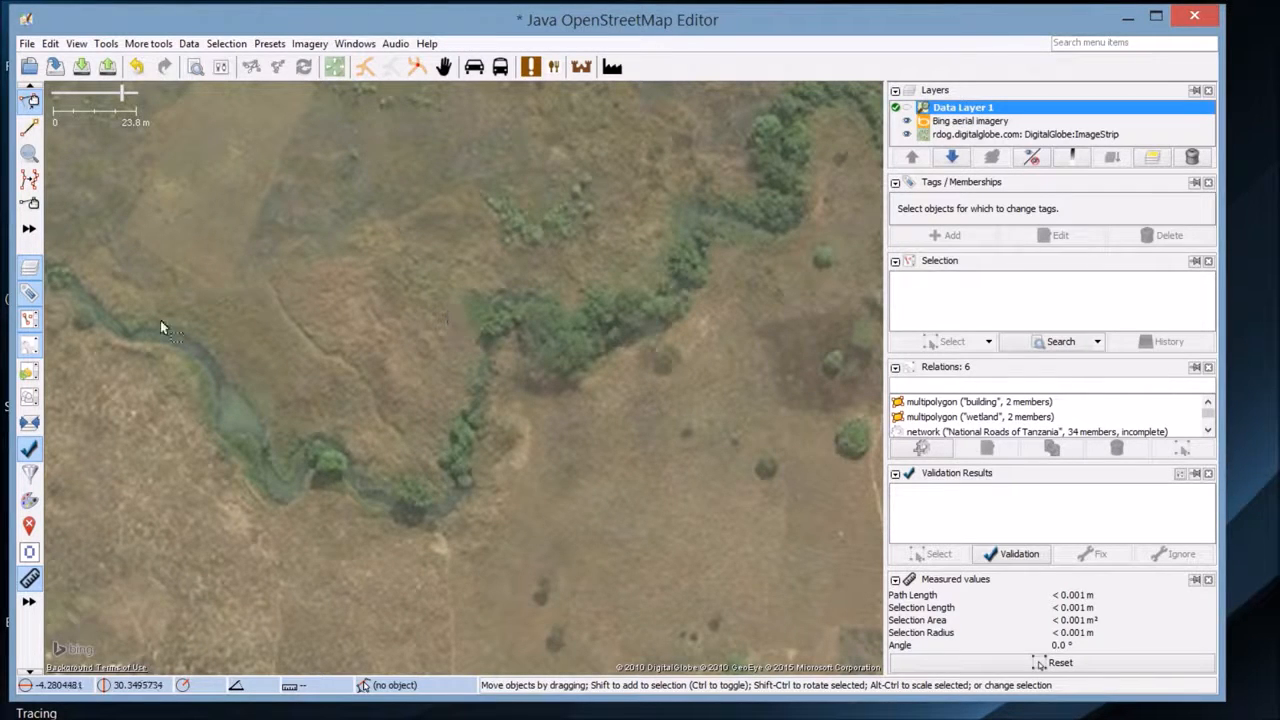
{"action": "left_click_drag", "start_coordinate": [180, 266], "coordinate": [355, 284]}
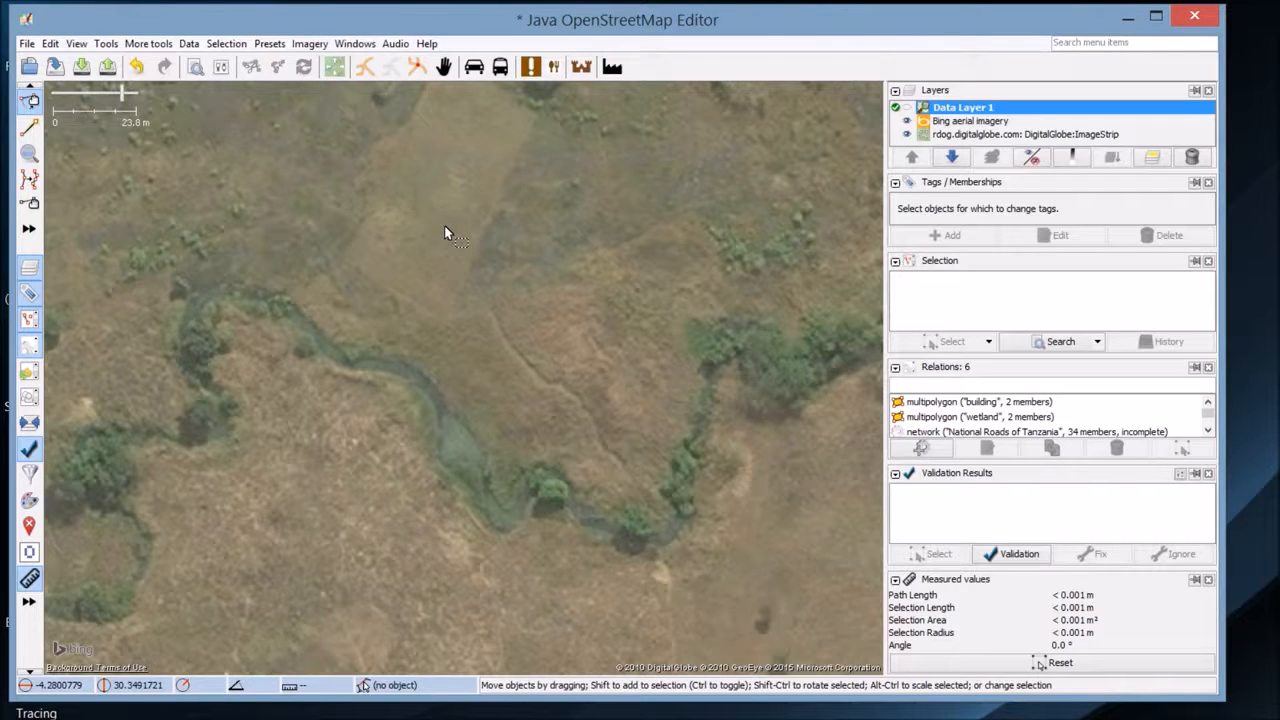
{"action": "left_click_drag", "start_coordinate": [474, 231], "coordinate": [182, 262]}
{"action": "left_click_drag", "start_coordinate": [424, 180], "coordinate": [137, 323]}
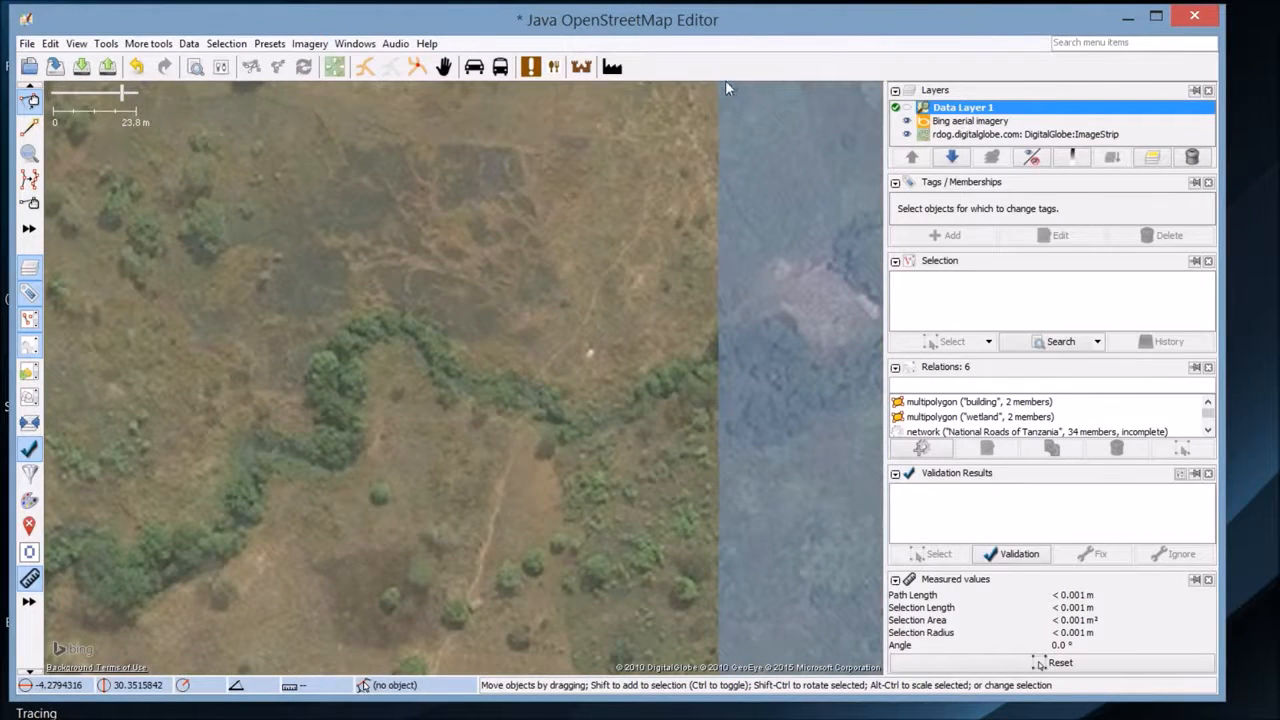
- Continue the existing stream way from its north-east end node about 59 m along the dark tree line, past the pale clearing
{"action": "scroll", "coordinate": [334, 362], "scroll_direction": "down", "scroll_amount": 3}
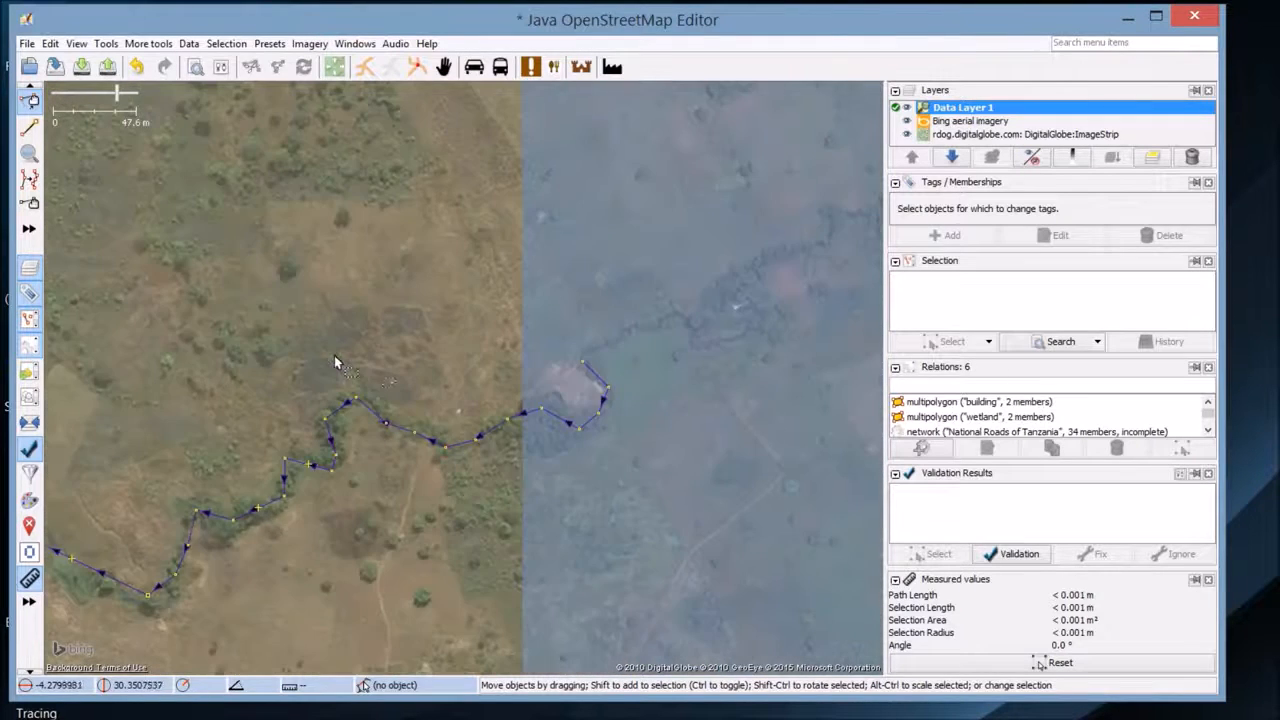
{"action": "scroll", "coordinate": [450, 400], "scroll_direction": "down", "scroll_amount": 1}
{"action": "left_click_drag", "start_coordinate": [580, 377], "coordinate": [466, 460]}
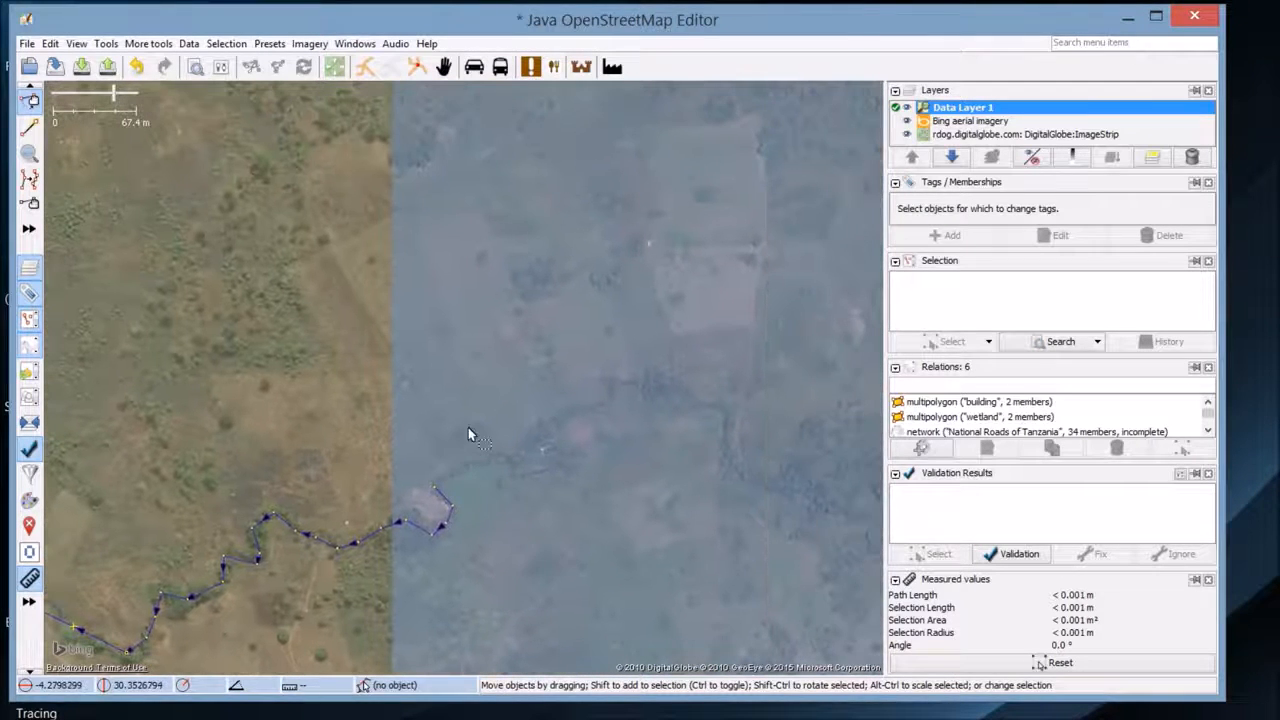
{"action": "scroll", "coordinate": [451, 429], "scroll_direction": "up", "scroll_amount": 2}
{"action": "left_click_drag", "start_coordinate": [343, 413], "coordinate": [409, 423]}
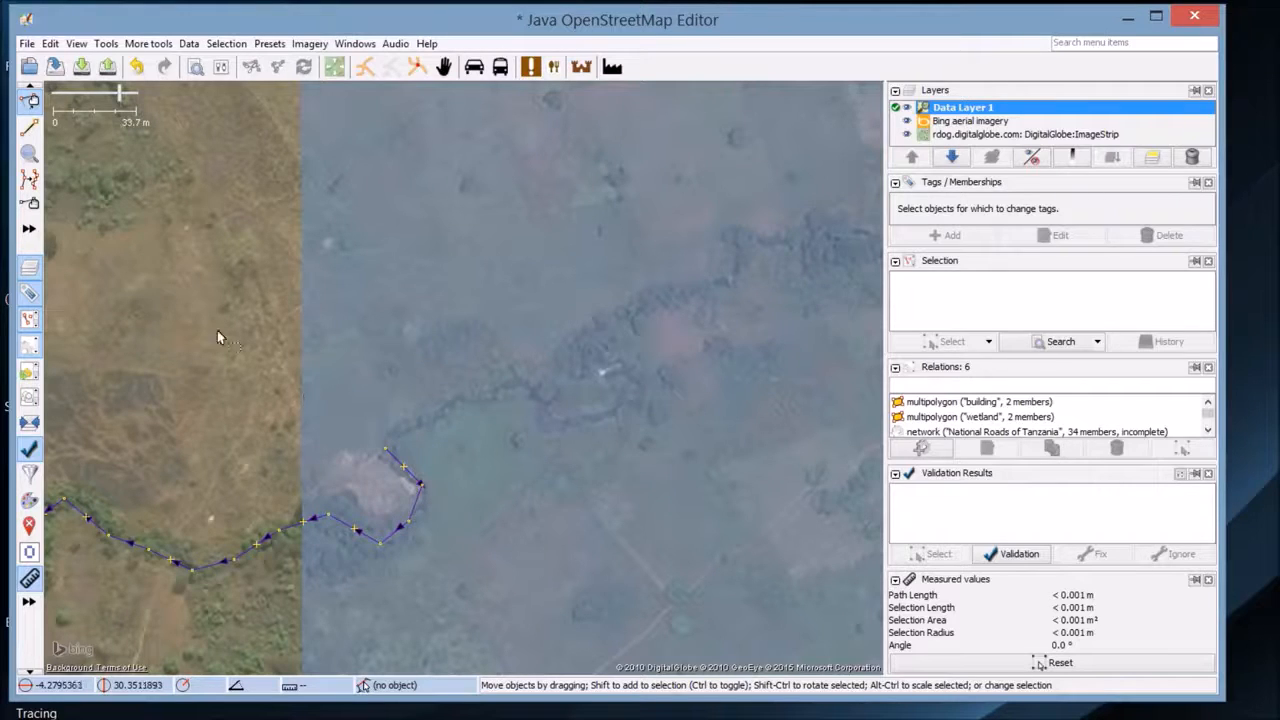
{"action": "left_click", "coordinate": [29, 127]}
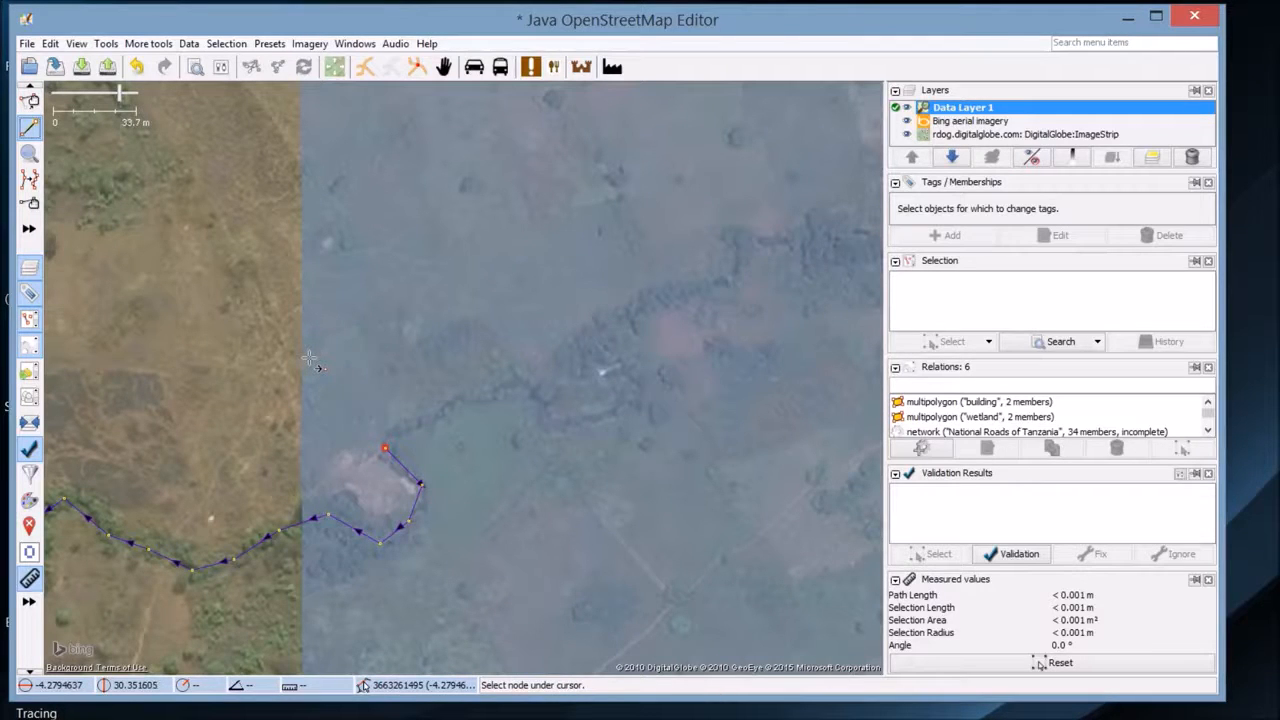
{"action": "left_click", "coordinate": [384, 448]}
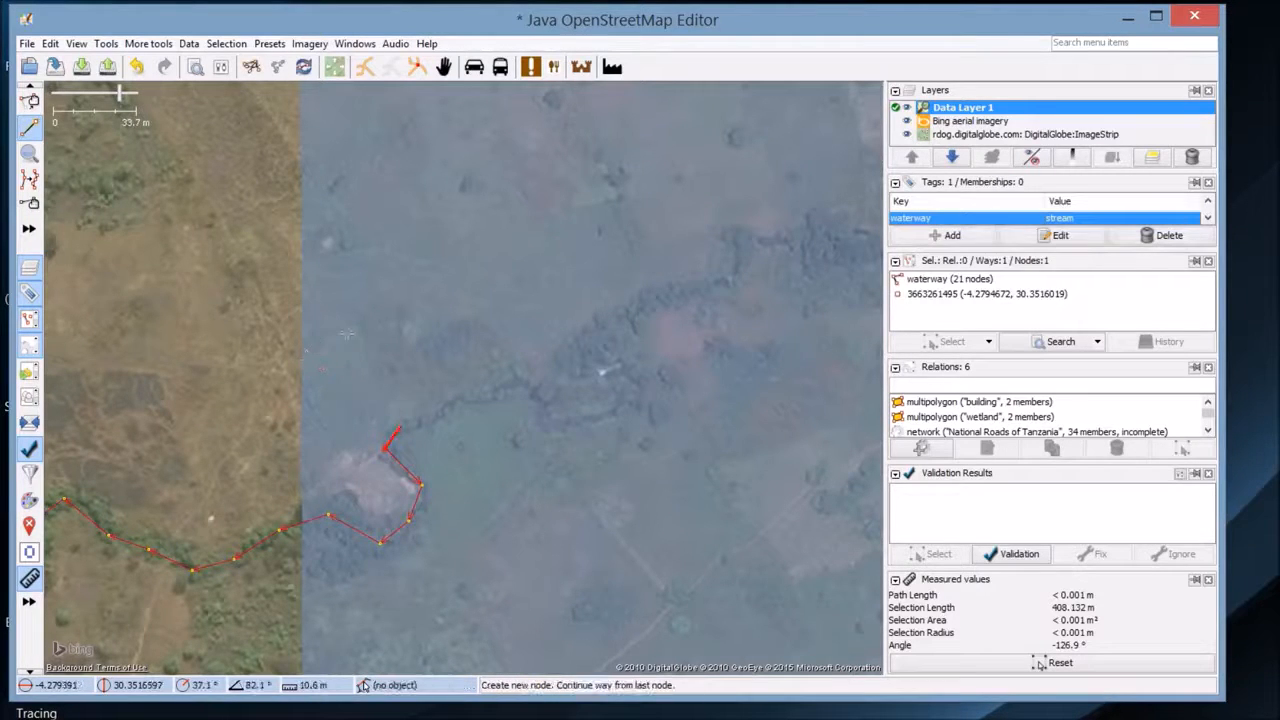
{"action": "left_click", "coordinate": [402, 425]}
{"action": "left_click", "coordinate": [443, 414]}
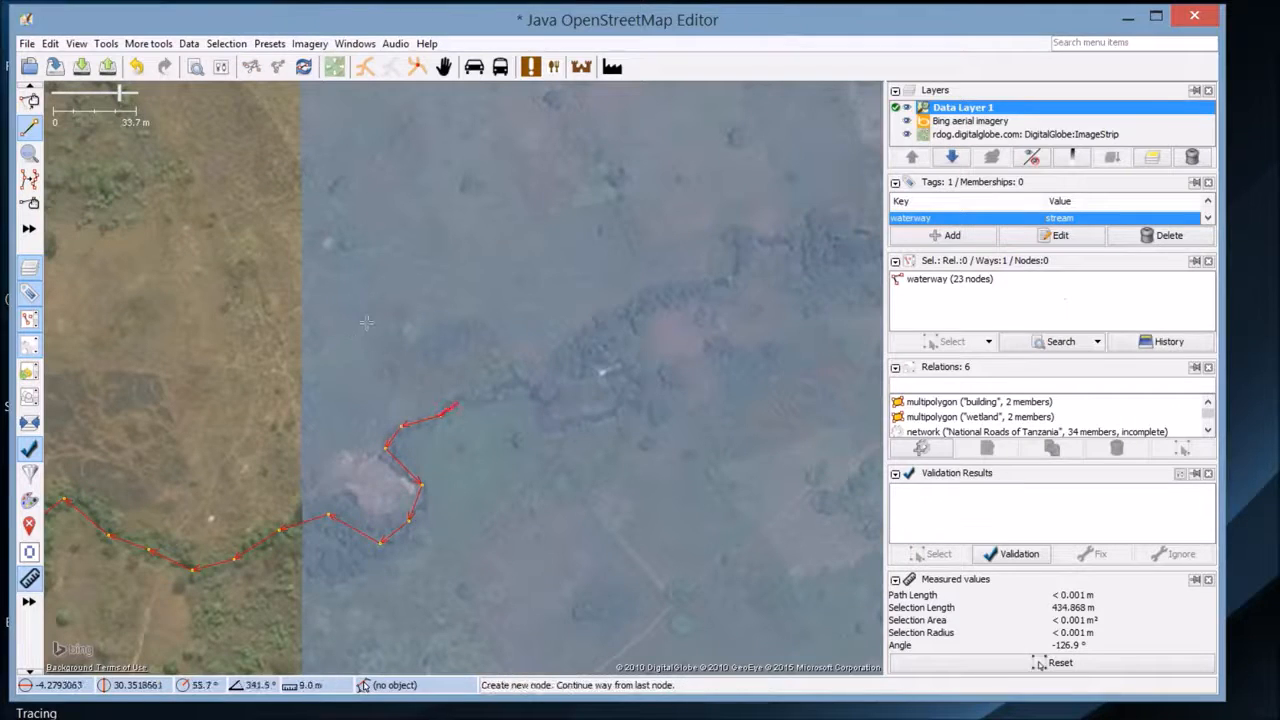
{"action": "left_click", "coordinate": [463, 400]}
{"action": "left_click", "coordinate": [514, 387]}
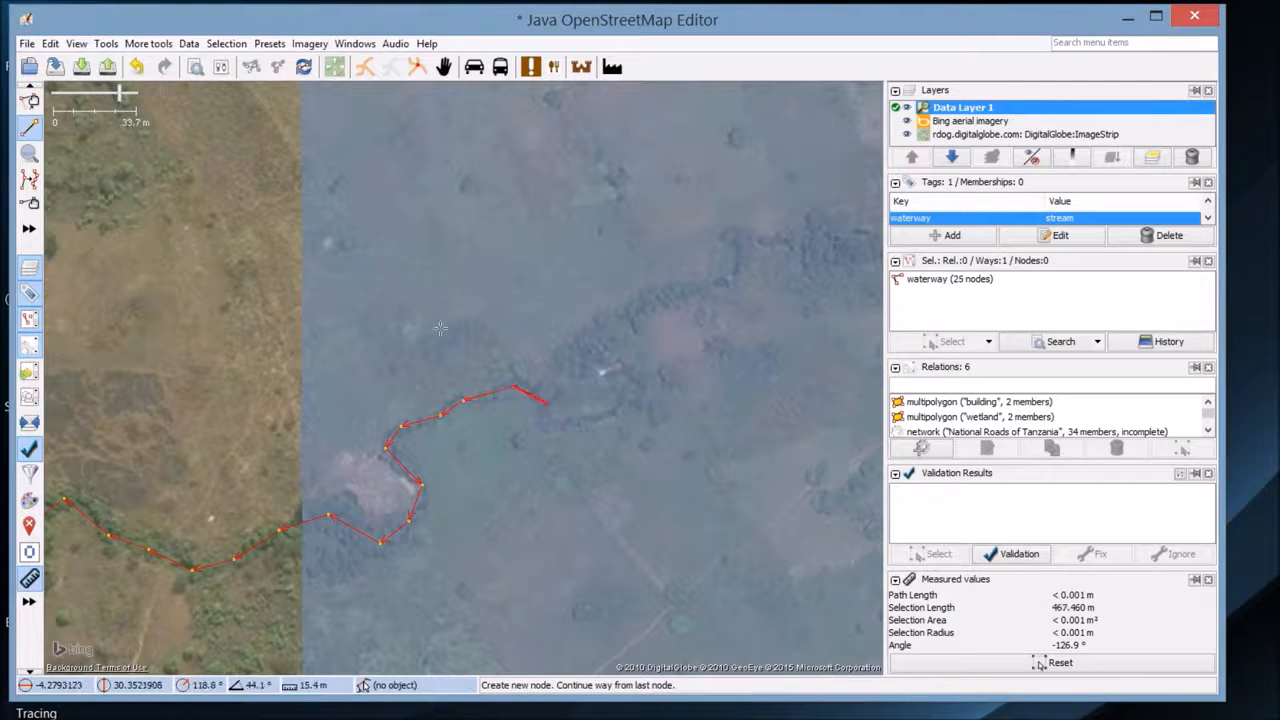
- Extend the stream about 142 m around the small southern bend and bright spot, then north-east along the tree line
{"action": "left_click", "coordinate": [551, 428]}
{"action": "left_click", "coordinate": [615, 411]}
{"action": "left_click", "coordinate": [622, 378]}
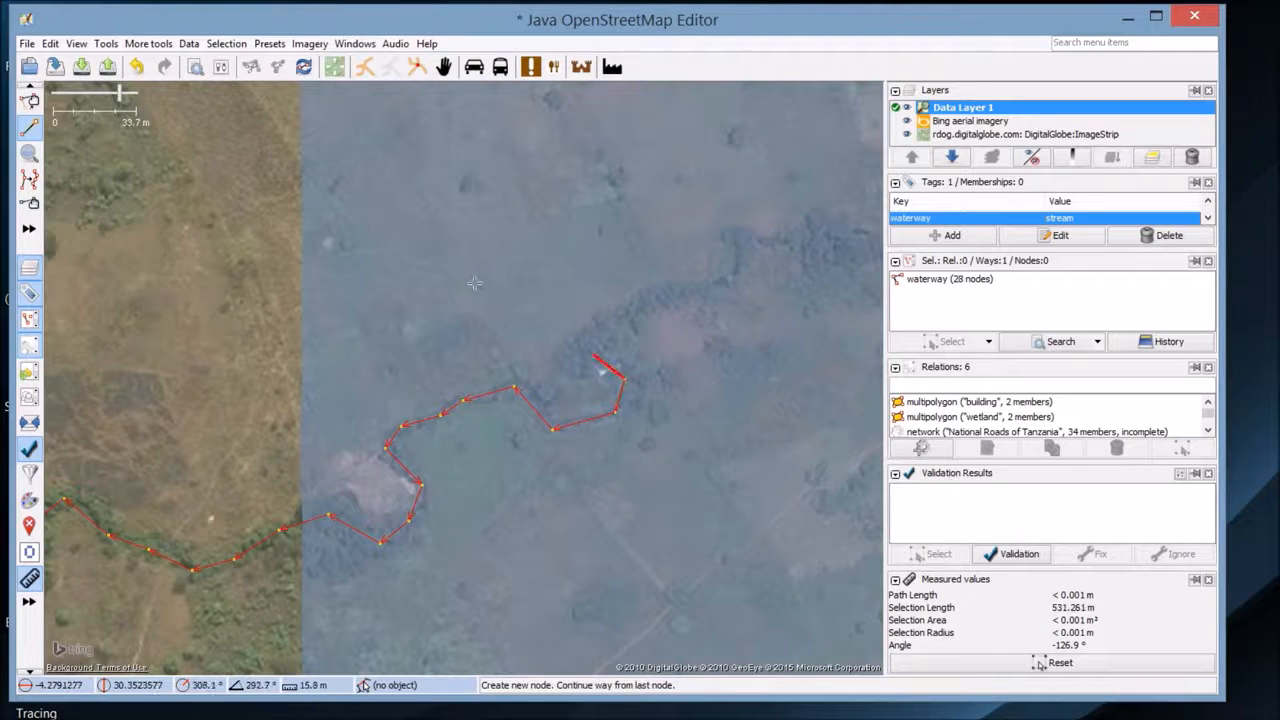
{"action": "left_click", "coordinate": [593, 353]}
{"action": "left_click", "coordinate": [626, 309]}
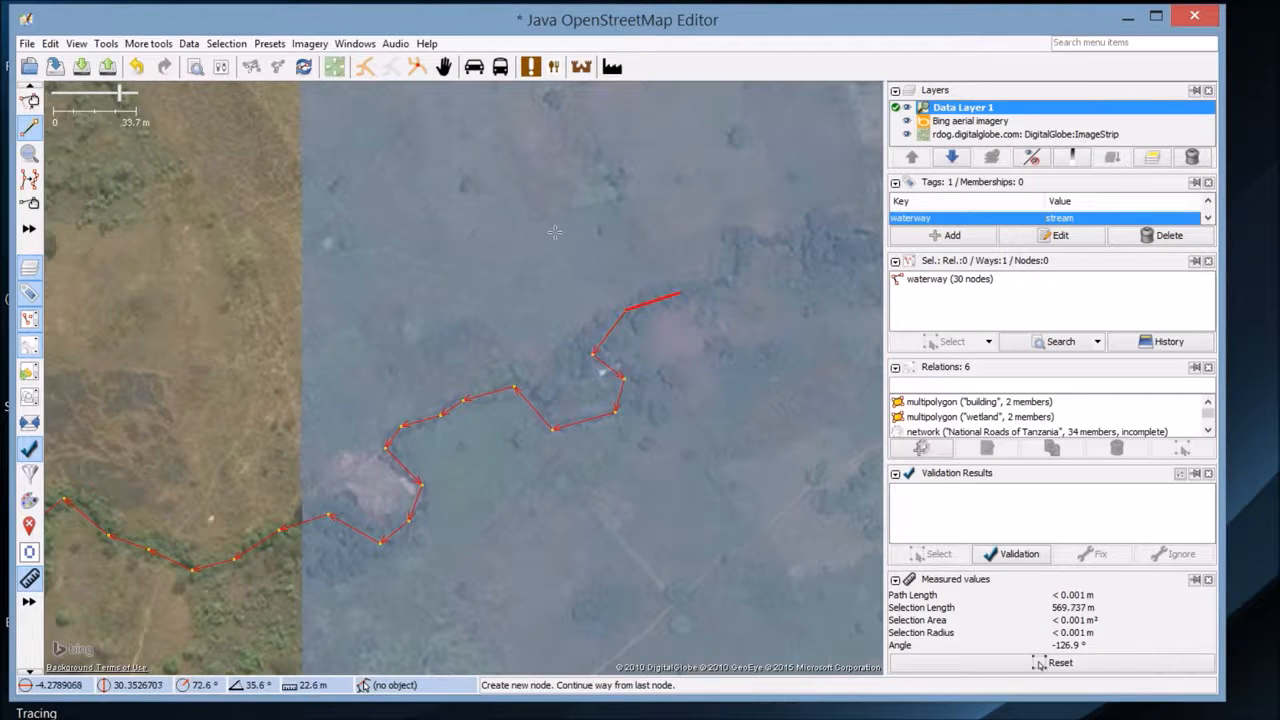
{"action": "left_click", "coordinate": [721, 283]}
- Extend the stream about 116 m over the northern edge of the dense tree cluster, ending just west of the north-south track
{"action": "left_click_drag", "start_coordinate": [771, 281], "coordinate": [534, 493]}
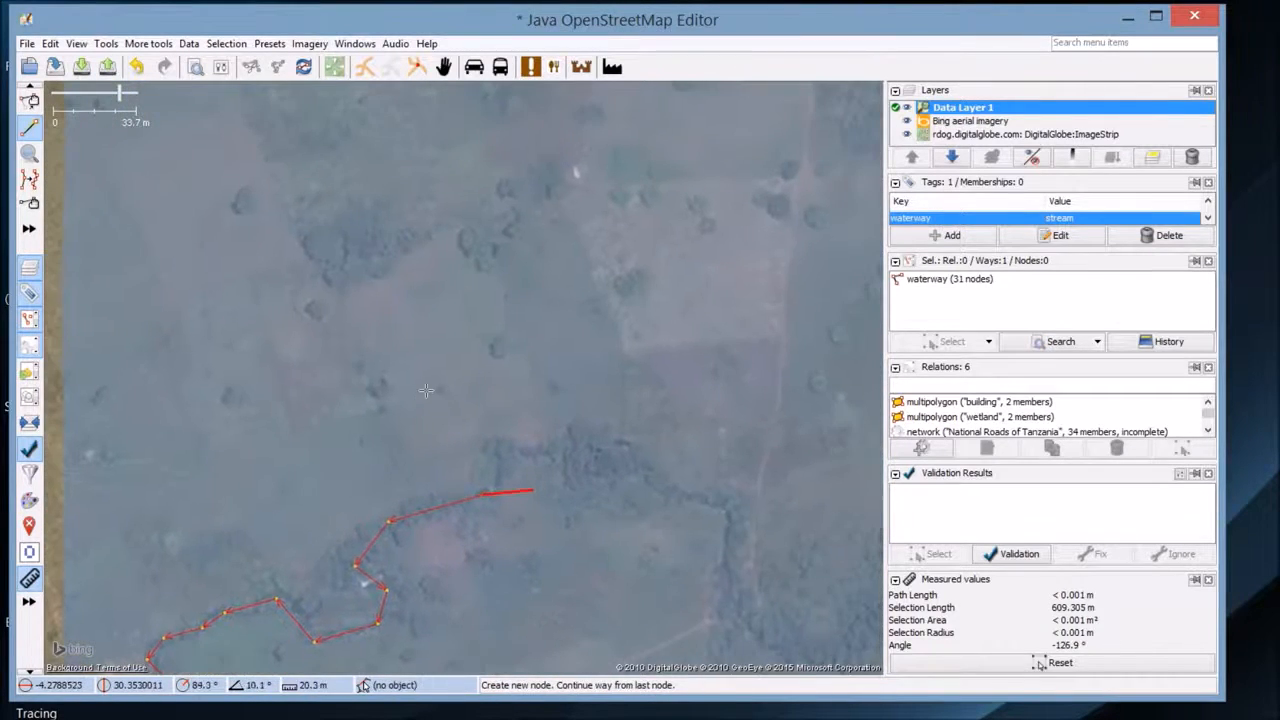
{"action": "left_click", "coordinate": [502, 457]}
{"action": "left_click", "coordinate": [566, 448]}
{"action": "left_click", "coordinate": [600, 447]}
{"action": "left_click", "coordinate": [675, 493]}
{"action": "left_click_drag", "start_coordinate": [628, 476], "coordinate": [346, 286]}
{"action": "left_click", "coordinate": [448, 319]}
{"action": "left_click", "coordinate": [449, 319]}
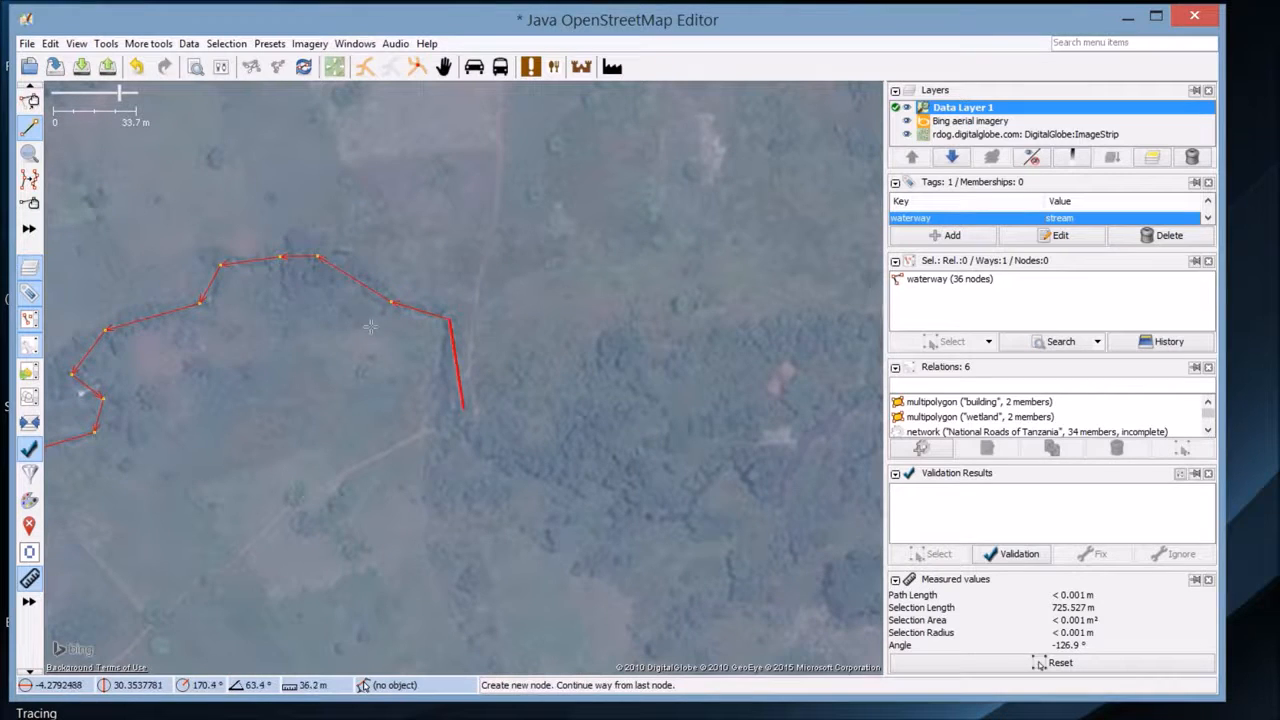
- Extend the stream about 133 m south beside the track, then east-south-east along the wooded belt
{"action": "left_click", "coordinate": [460, 420]}
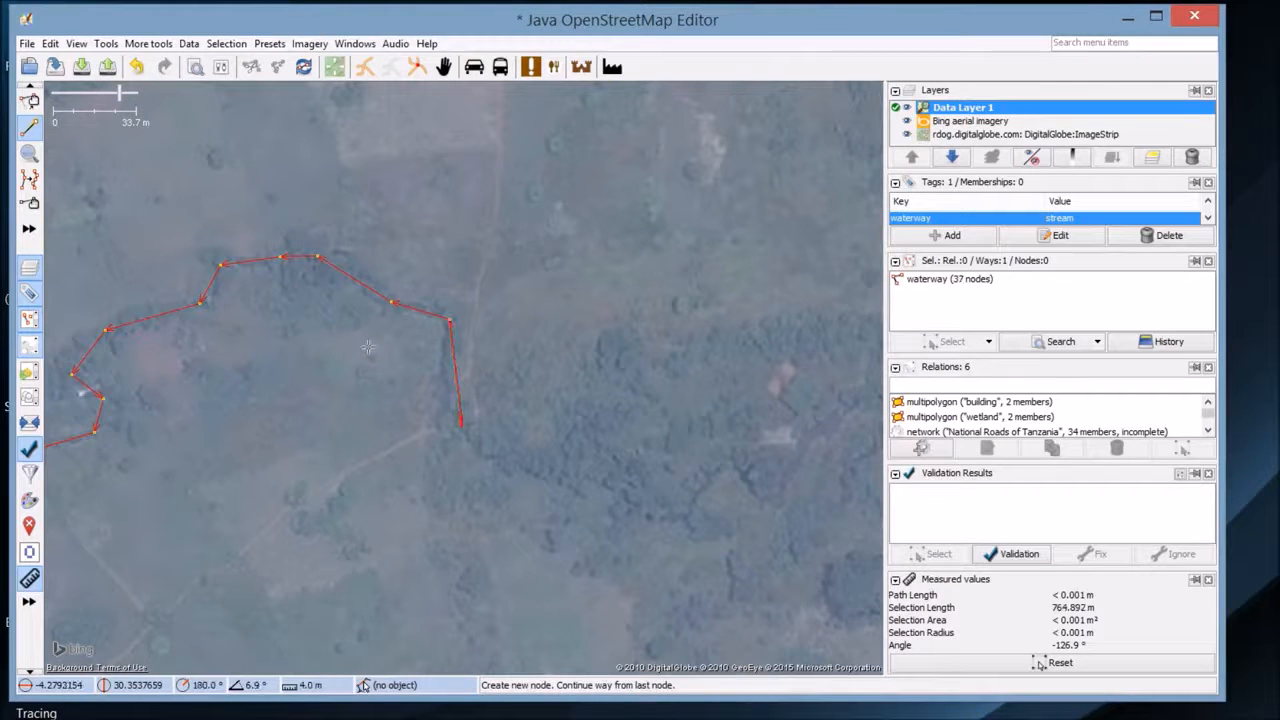
{"action": "left_click", "coordinate": [587, 472]}
{"action": "left_click_drag", "start_coordinate": [587, 472], "coordinate": [269, 523]}
{"action": "left_click", "coordinate": [358, 553]}
{"action": "left_click_drag", "start_coordinate": [413, 522], "coordinate": [435, 460]}
{"action": "left_click_drag", "start_coordinate": [354, 348], "coordinate": [352, 321]}
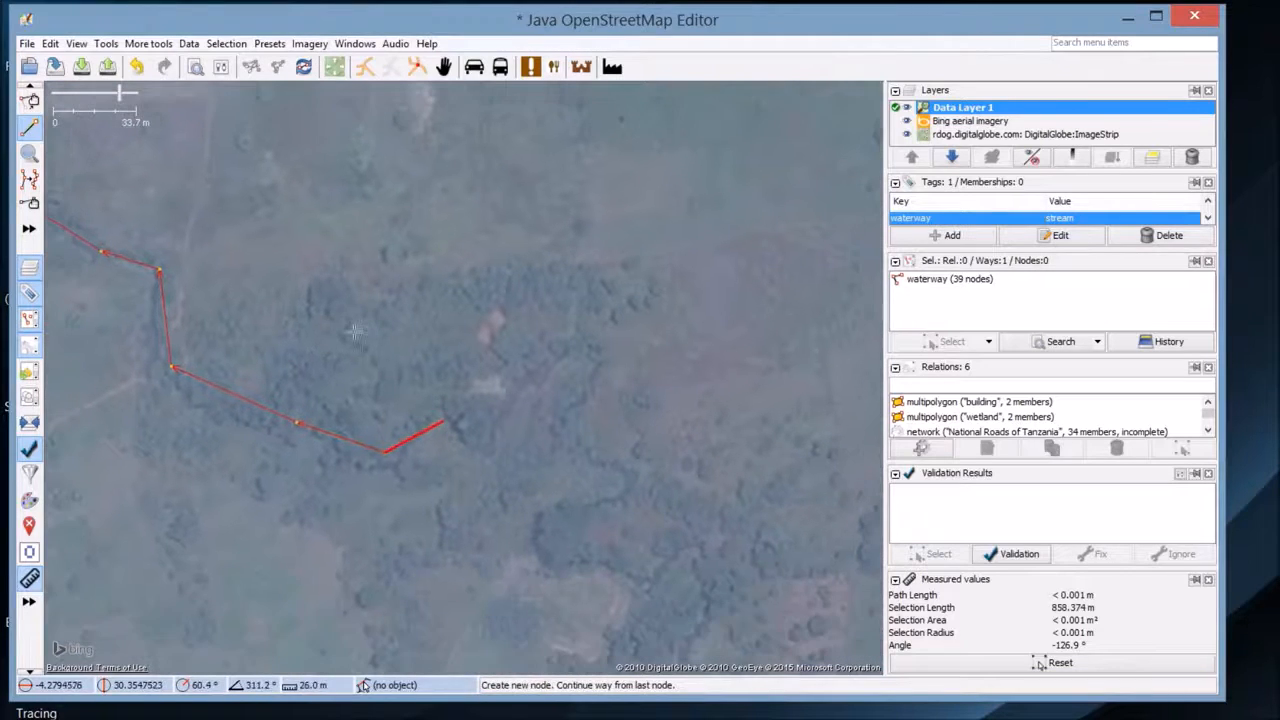
- Extend the stream about 116 m in a zigzag past the small pale clearing to the north-east bend
{"action": "left_click", "coordinate": [440, 403]}
{"action": "left_click", "coordinate": [484, 446]}
{"action": "left_click", "coordinate": [533, 365]}
{"action": "left_click", "coordinate": [545, 364]}
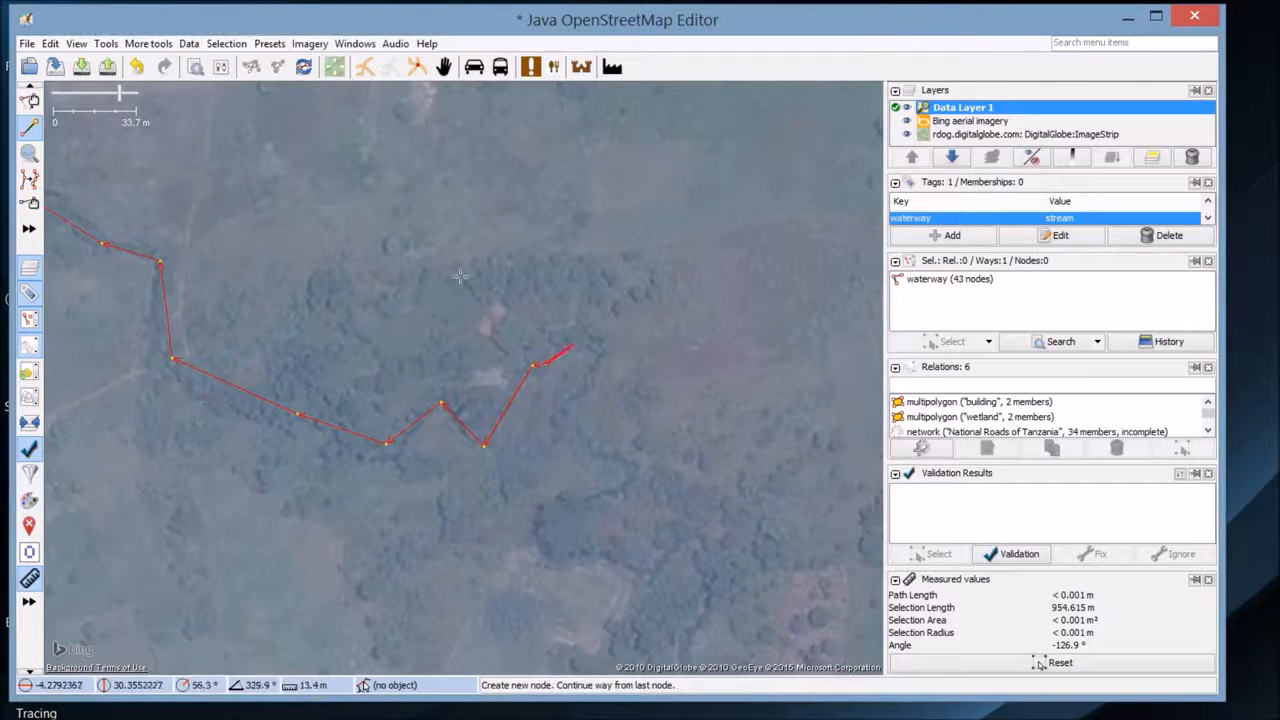
{"action": "left_click", "coordinate": [588, 345]}
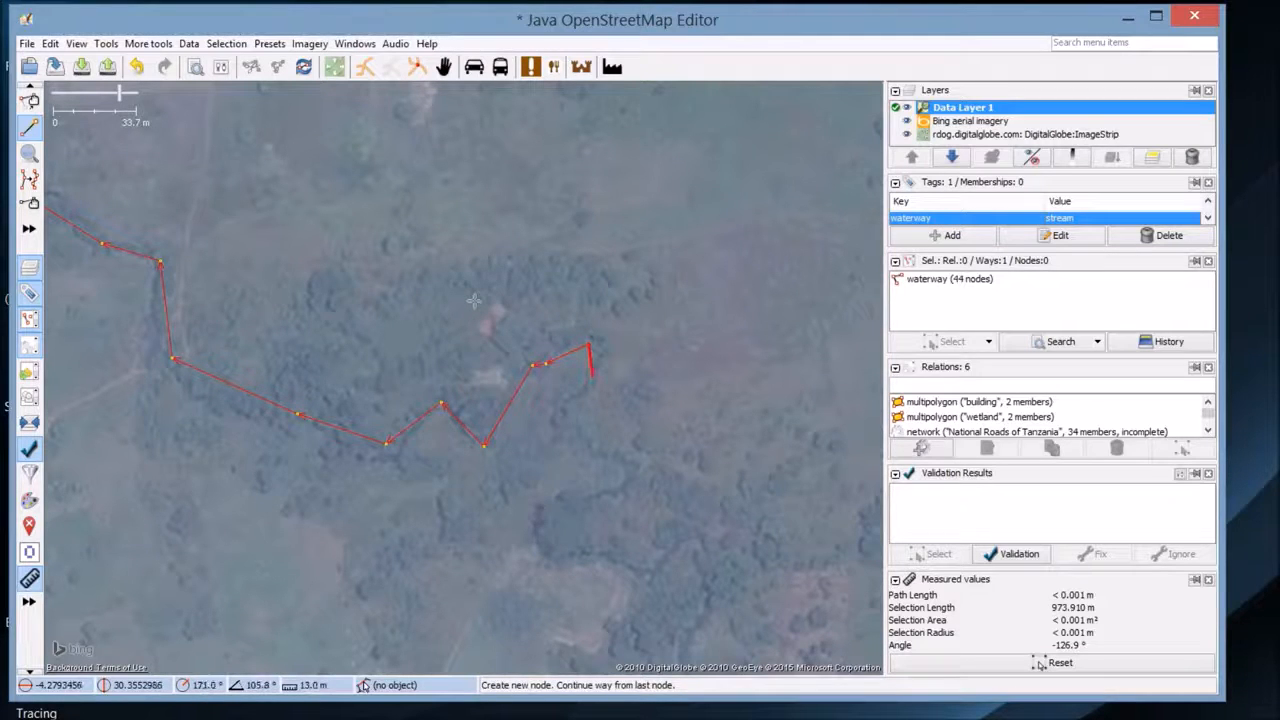
- Trace the next stretch of stream about 80 m southward from the north-east bend, following its curves through the trees
{"action": "left_click", "coordinate": [592, 374]}
{"action": "left_click", "coordinate": [562, 407]}
{"action": "left_click", "coordinate": [569, 436]}
{"action": "left_click", "coordinate": [629, 466]}
{"action": "left_click", "coordinate": [621, 488]}
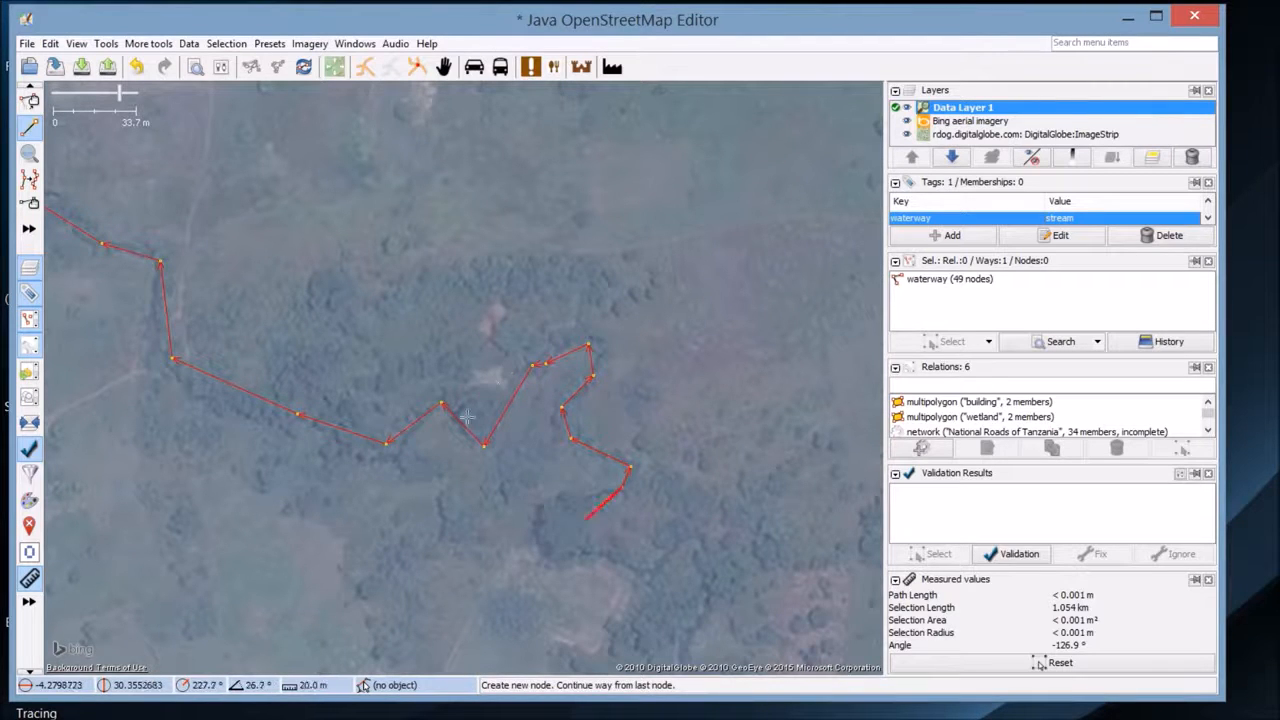
- Extend the stream about 149 m around the westward loop, then east and south along the wooded channel
{"action": "left_click", "coordinate": [562, 509]}
{"action": "left_click", "coordinate": [564, 552]}
{"action": "left_click", "coordinate": [648, 572]}
{"action": "left_click_drag", "start_coordinate": [685, 541], "coordinate": [710, 376]}
{"action": "left_click", "coordinate": [710, 376]}
{"action": "left_click", "coordinate": [731, 440]}
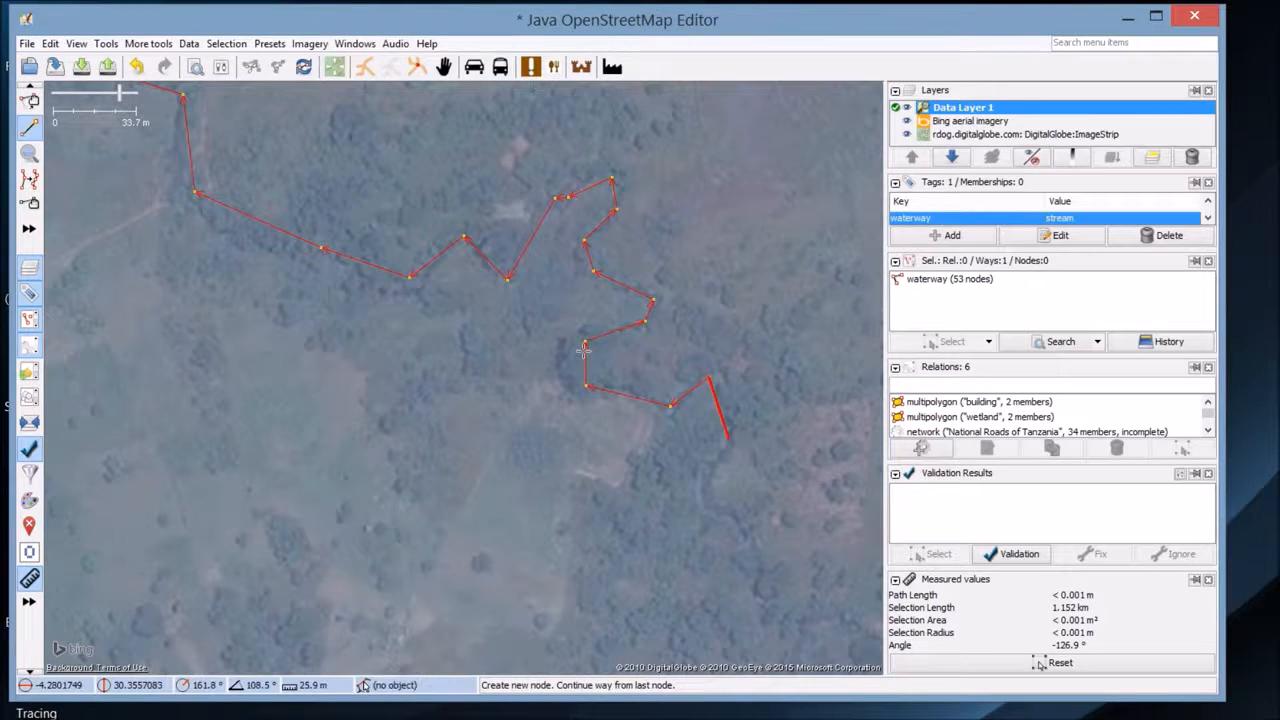
{"action": "left_click", "coordinate": [701, 490]}
- Extend the stream about 86 m south-east below the reddish field, ending with a short eastward segment
{"action": "left_click_drag", "start_coordinate": [557, 390], "coordinate": [287, 260]}
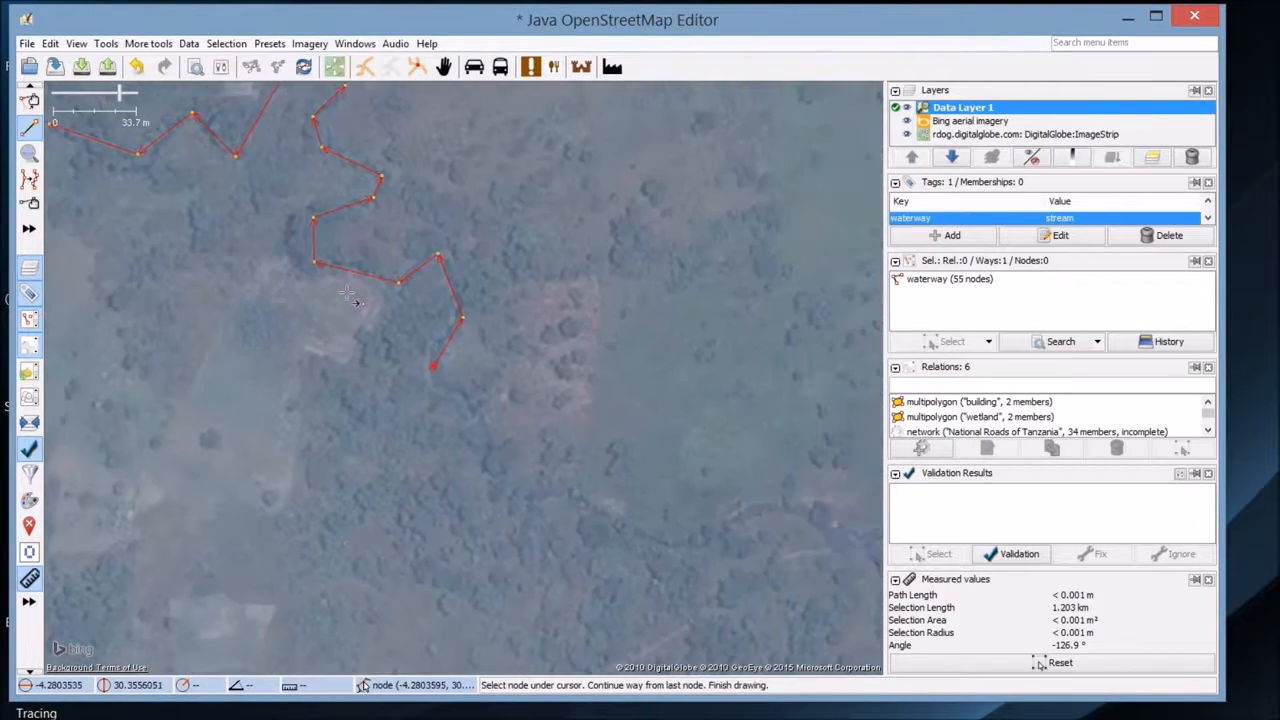
{"action": "left_click", "coordinate": [465, 397]}
{"action": "left_click_drag", "start_coordinate": [467, 400], "coordinate": [394, 290]}
{"action": "left_click", "coordinate": [422, 339]}
{"action": "left_click", "coordinate": [429, 369]}
{"action": "left_click", "coordinate": [503, 382]}
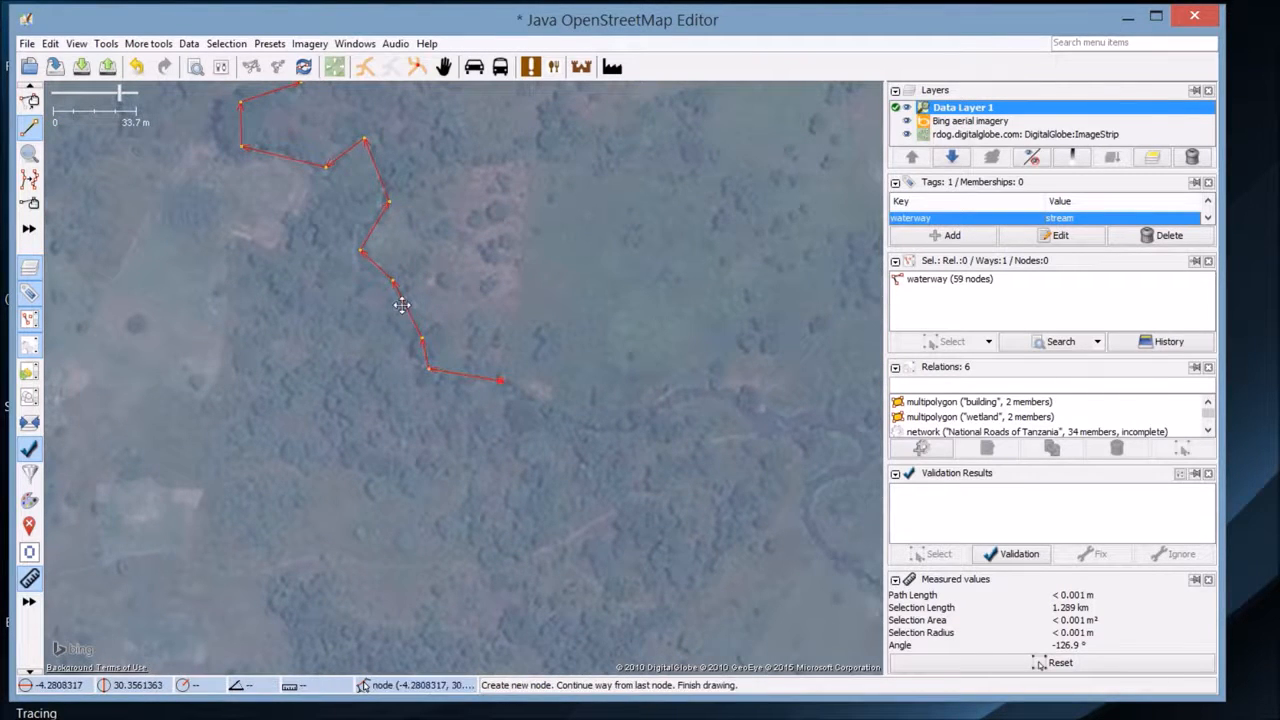
- Extend the stream about 136 m eastward along the northern edge of the forest
{"action": "left_click_drag", "start_coordinate": [503, 382], "coordinate": [339, 390]}
{"action": "left_click", "coordinate": [448, 437]}
{"action": "left_click", "coordinate": [531, 404]}
{"action": "left_click", "coordinate": [580, 414]}
{"action": "left_click", "coordinate": [602, 433]}
{"action": "left_click", "coordinate": [648, 426]}
- Trace the stream about 220 m around the large southern loop and back up to its northern bend
{"action": "left_click_drag", "start_coordinate": [728, 455], "coordinate": [638, 407]}
{"action": "left_click", "coordinate": [613, 405]}
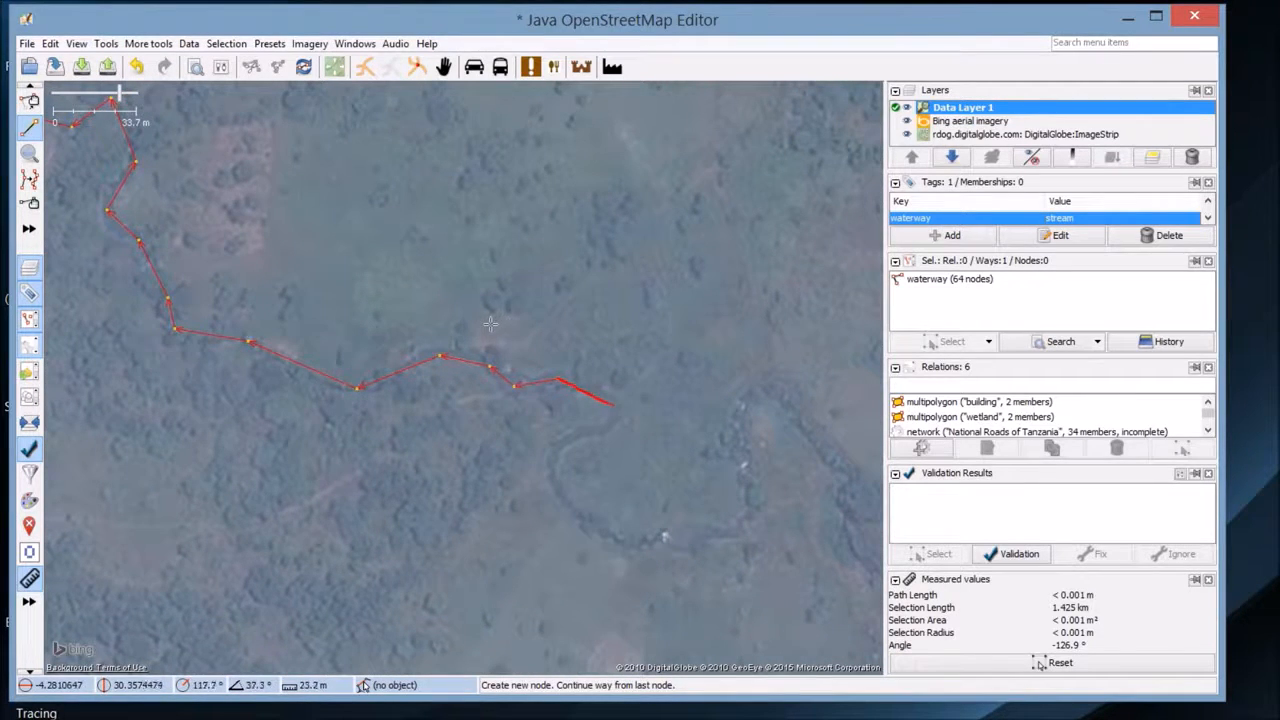
{"action": "left_click", "coordinate": [603, 430]}
{"action": "left_click", "coordinate": [556, 447]}
{"action": "left_click", "coordinate": [558, 492]}
{"action": "left_click", "coordinate": [640, 543]}
{"action": "left_click", "coordinate": [746, 533]}
{"action": "left_click", "coordinate": [744, 408]}
{"action": "left_click", "coordinate": [769, 389]}
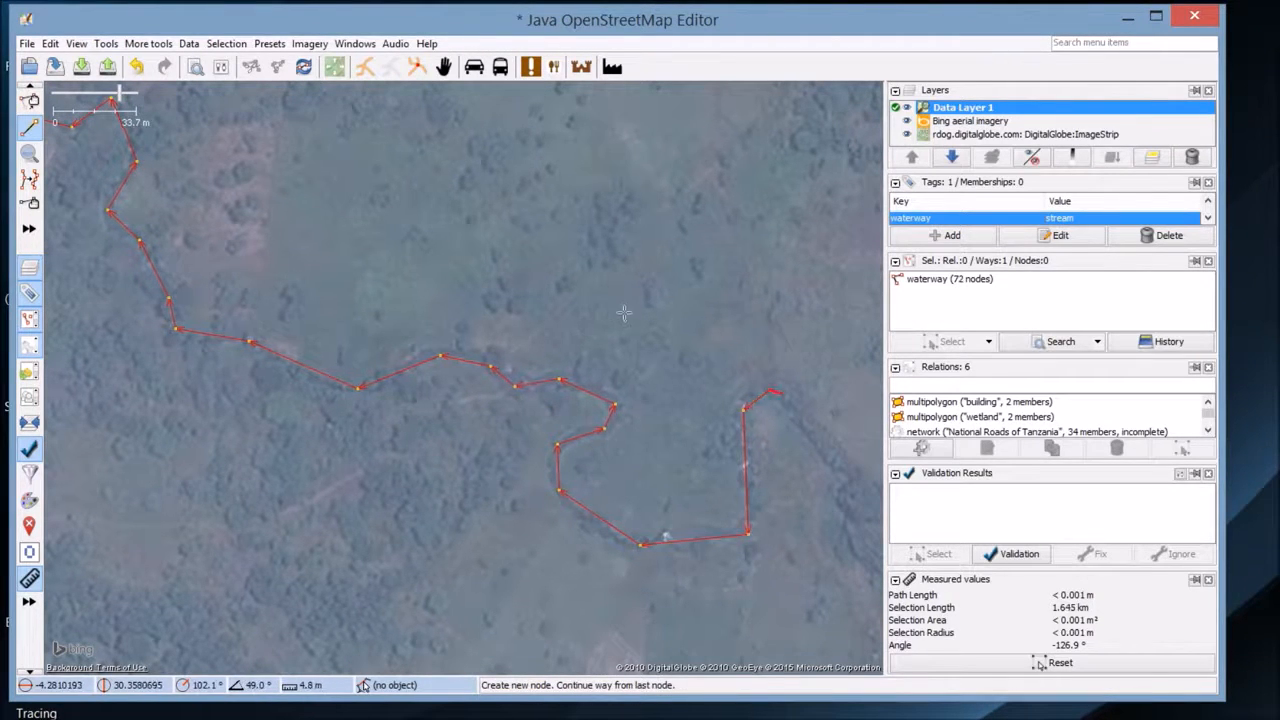
- Extend the stream about 175 m south-east from the northern bend and finish drawing the way
{"action": "left_click_drag", "start_coordinate": [776, 390], "coordinate": [611, 351]}
{"action": "left_click", "coordinate": [674, 427]}
{"action": "left_click", "coordinate": [686, 466]}
{"action": "left_click_drag", "start_coordinate": [686, 466], "coordinate": [576, 262]}
{"action": "left_click", "coordinate": [586, 311]}
{"action": "left_click", "coordinate": [661, 375]}
{"action": "left_click", "coordinate": [680, 432]}
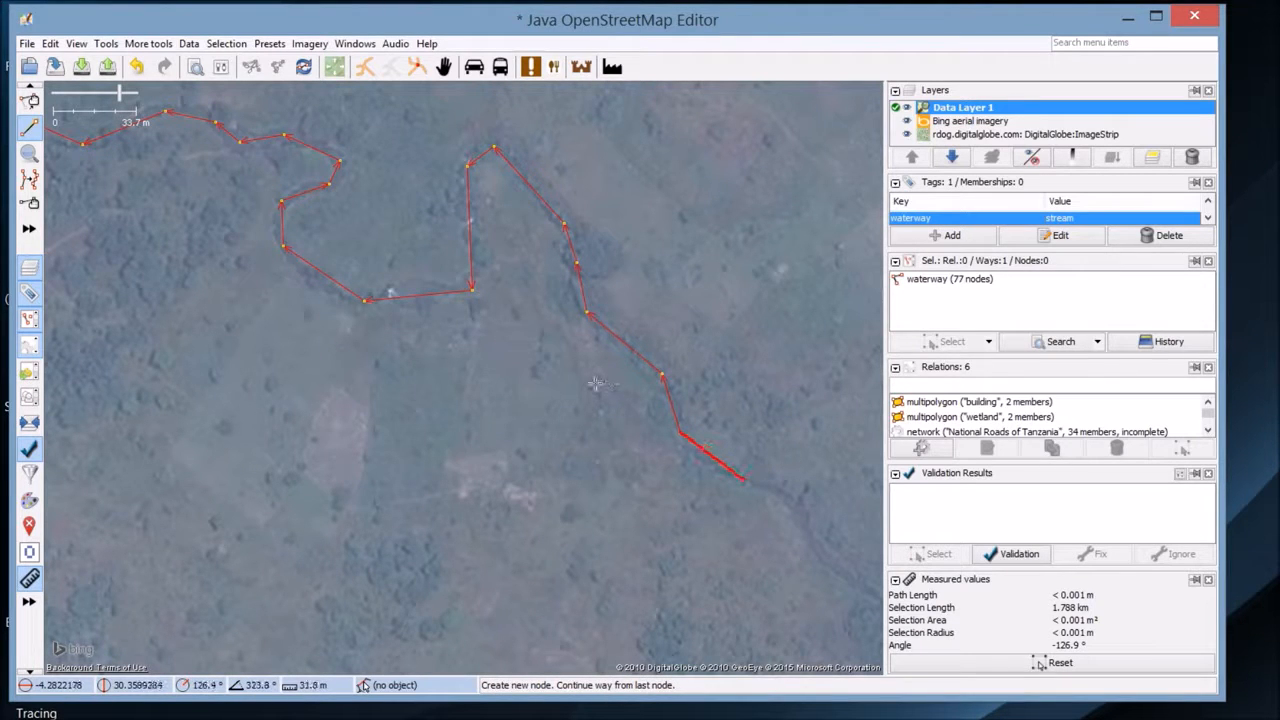
{"action": "double_click", "coordinate": [743, 479]}
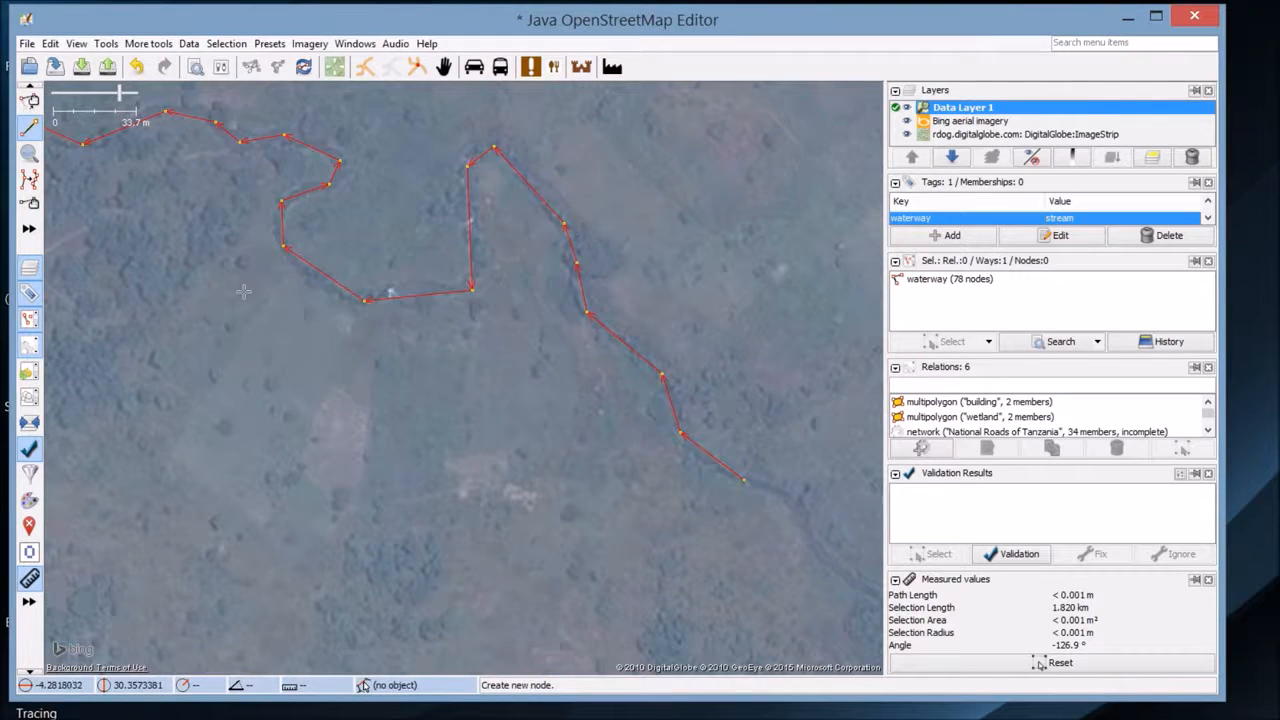
{"action": "scroll", "coordinate": [252, 353], "scroll_direction": "down", "scroll_amount": 2}
{"action": "left_click_drag", "start_coordinate": [252, 353], "coordinate": [550, 502]}
{"action": "scroll", "coordinate": [438, 400], "scroll_direction": "down", "scroll_amount": 1}
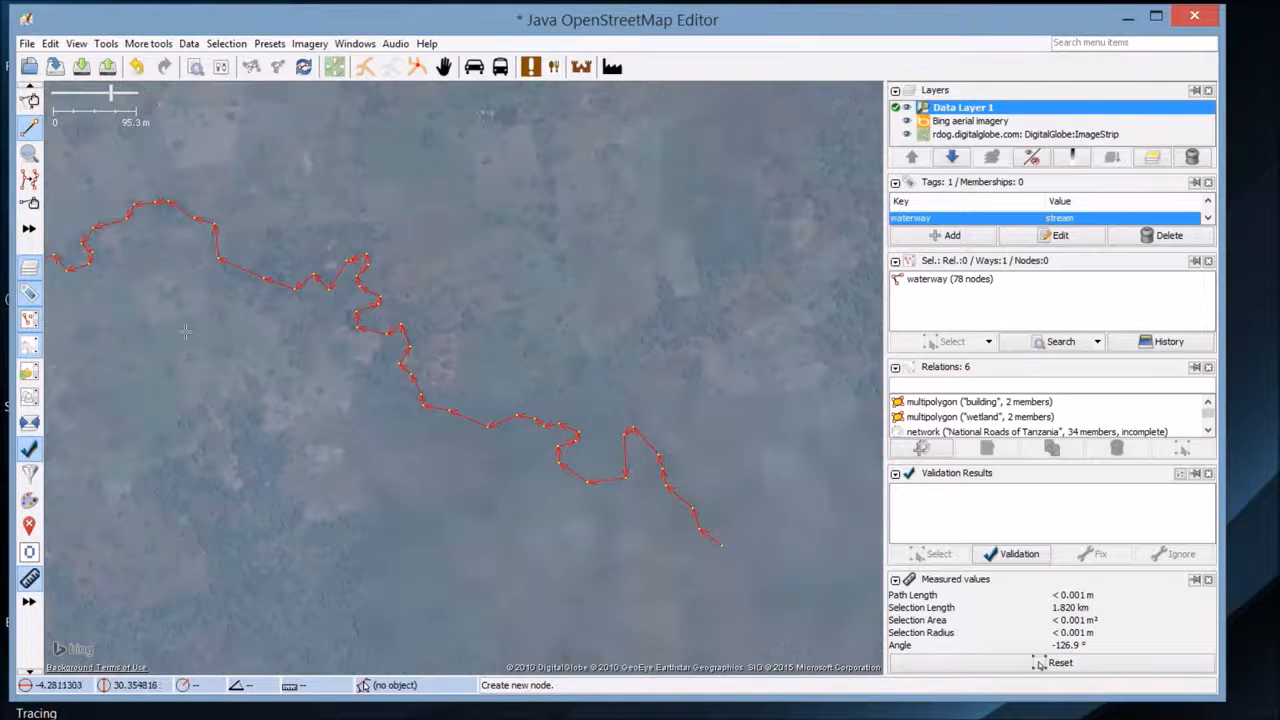
{"action": "left_click_drag", "start_coordinate": [140, 350], "coordinate": [325, 332]}
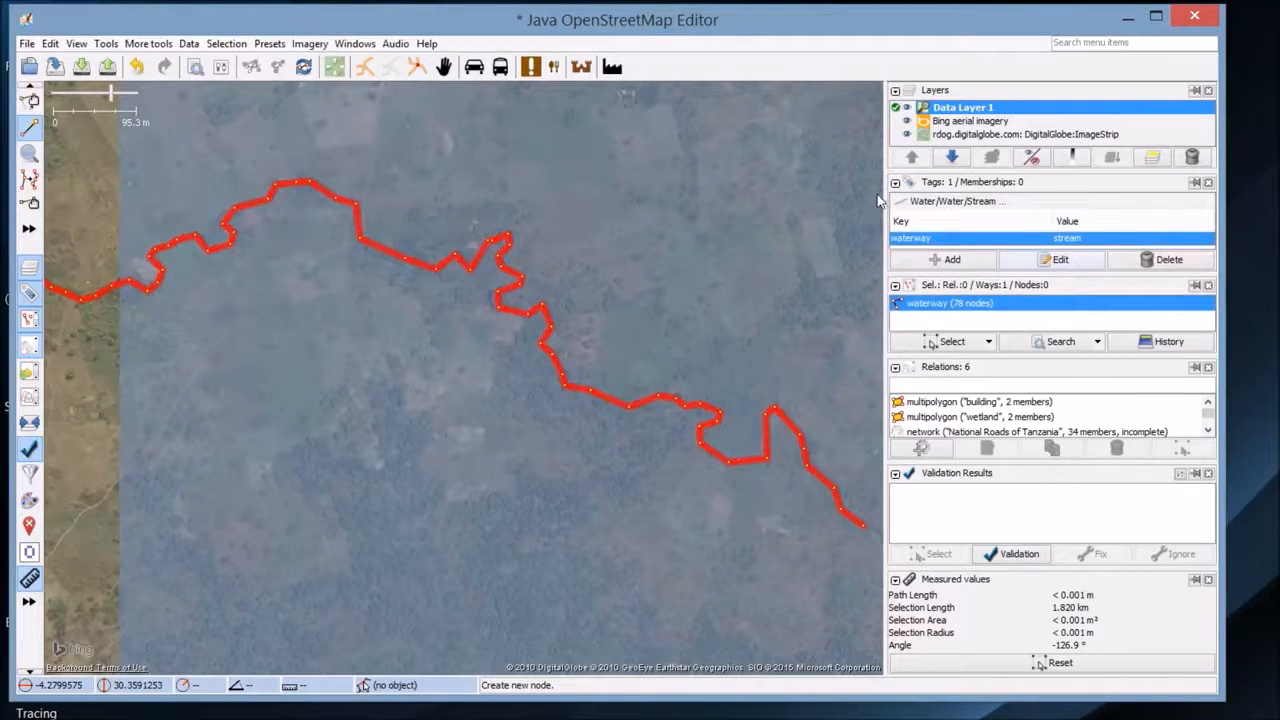
{"action": "key", "text": "alt+a"}
{"action": "type", "text": "waterway"}
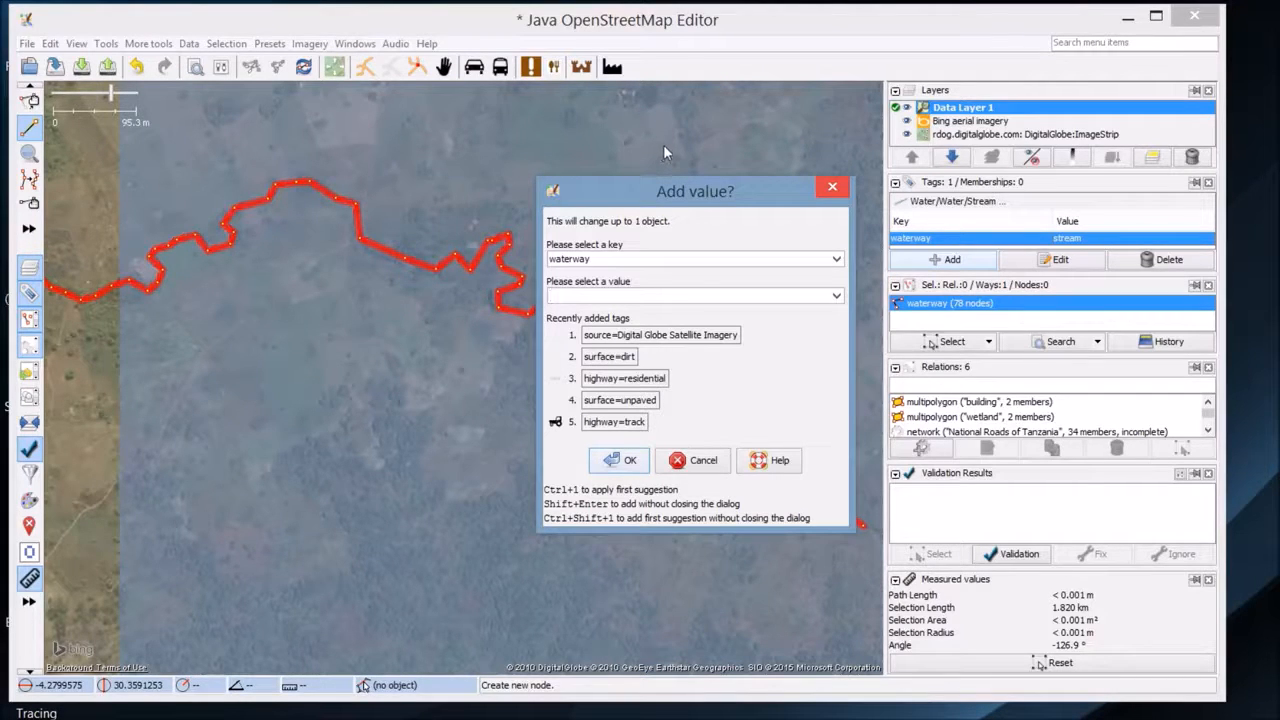
{"action": "key", "text": "Escape"}
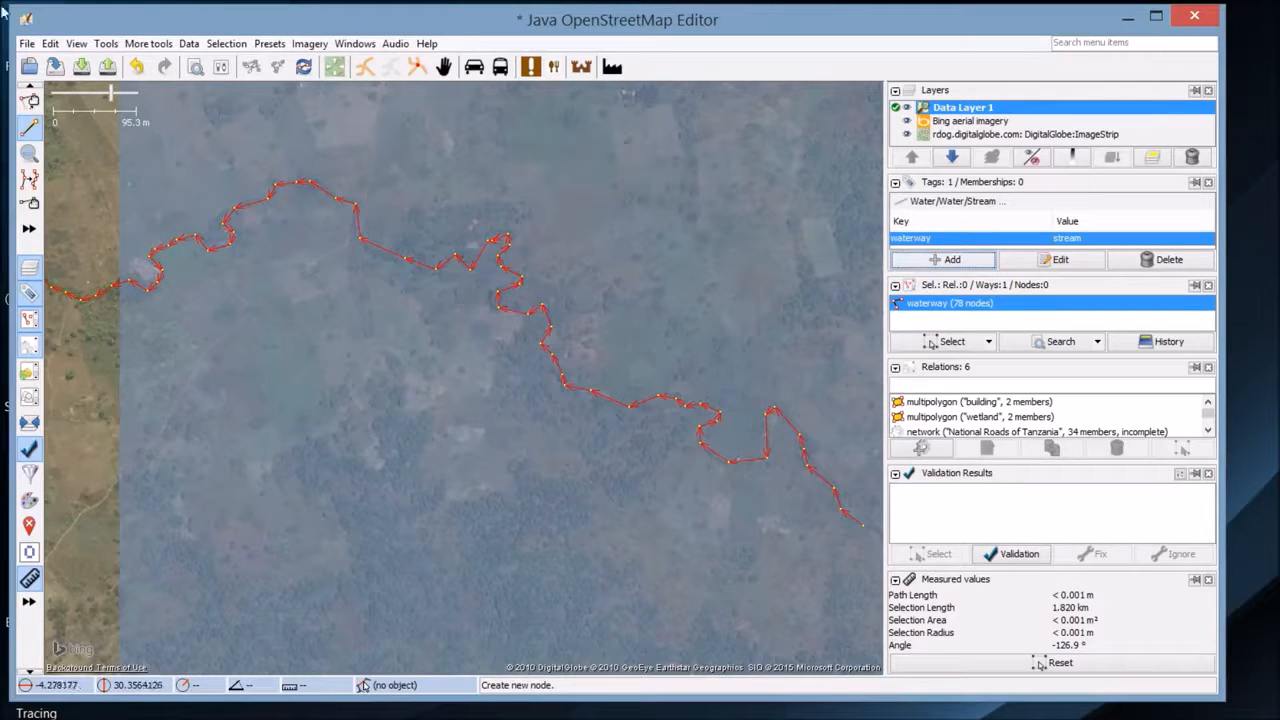
- Add the tag source=Bing to the traced stream way
{"action": "key", "text": "alt+a"}
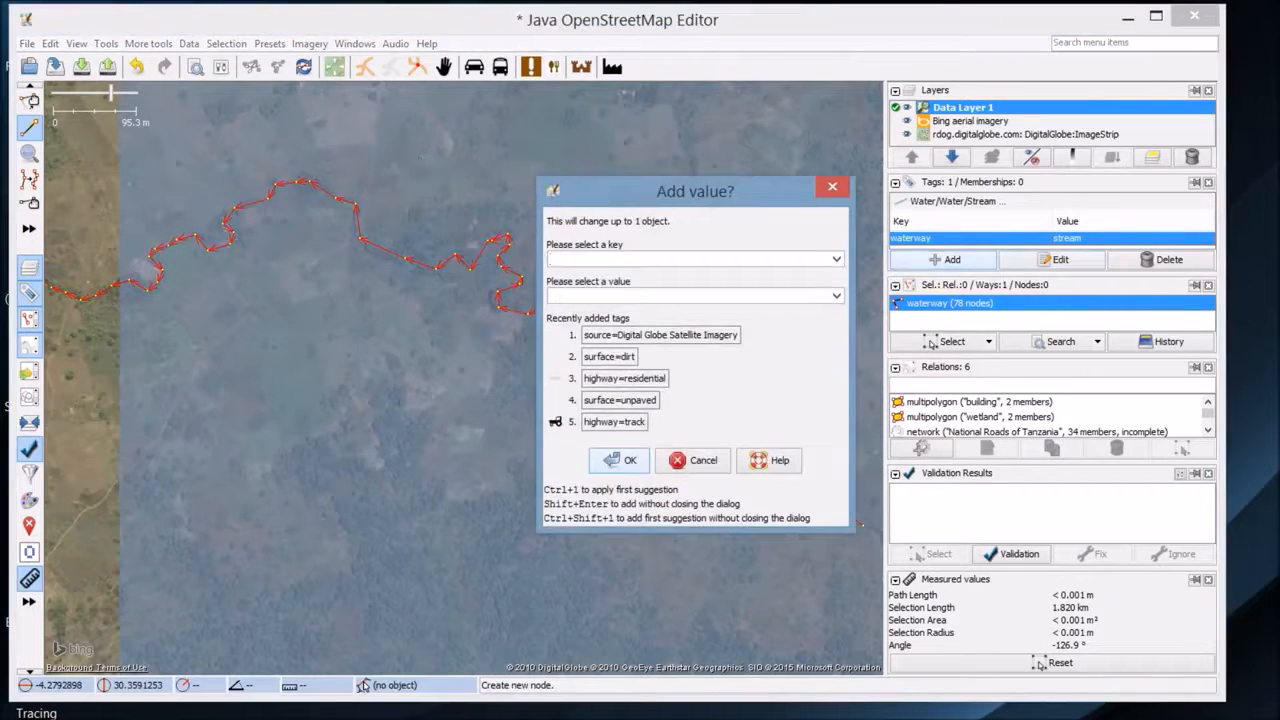
{"action": "type", "text": "sour"}
{"action": "key", "text": "BackSpace"}
{"action": "type", "text": "Bing"}
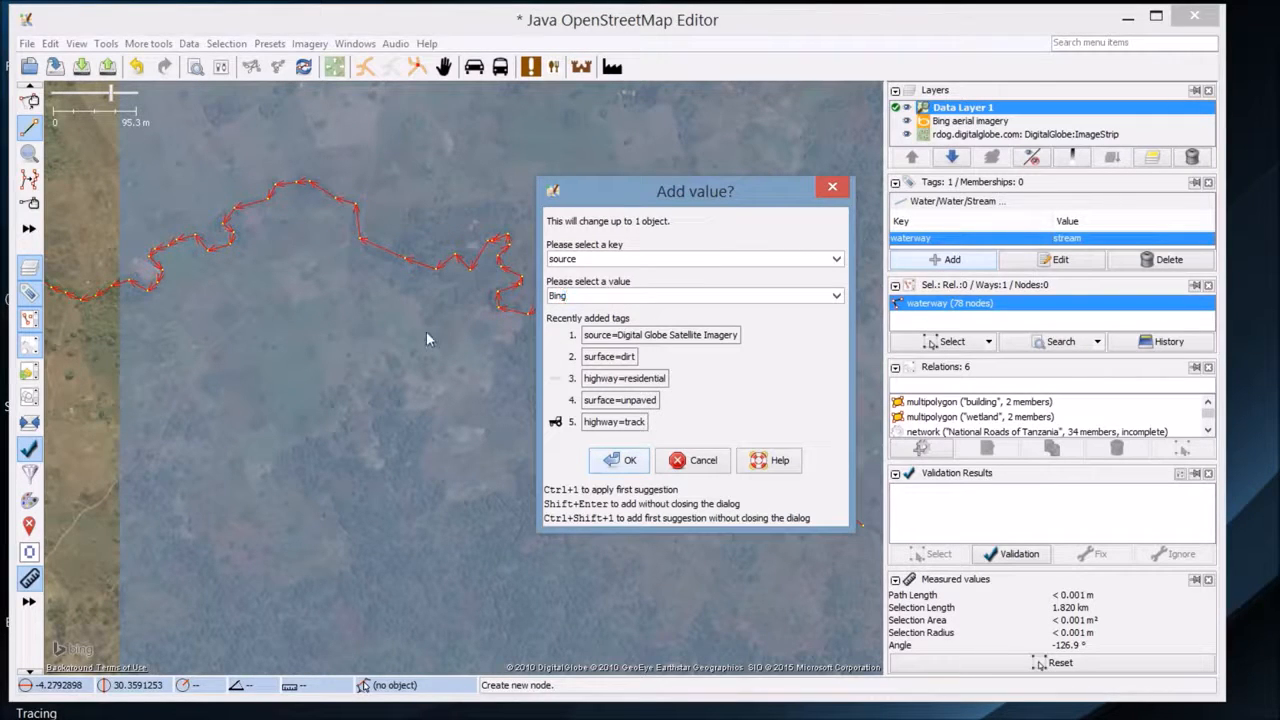
{"action": "key", "text": "Return"}
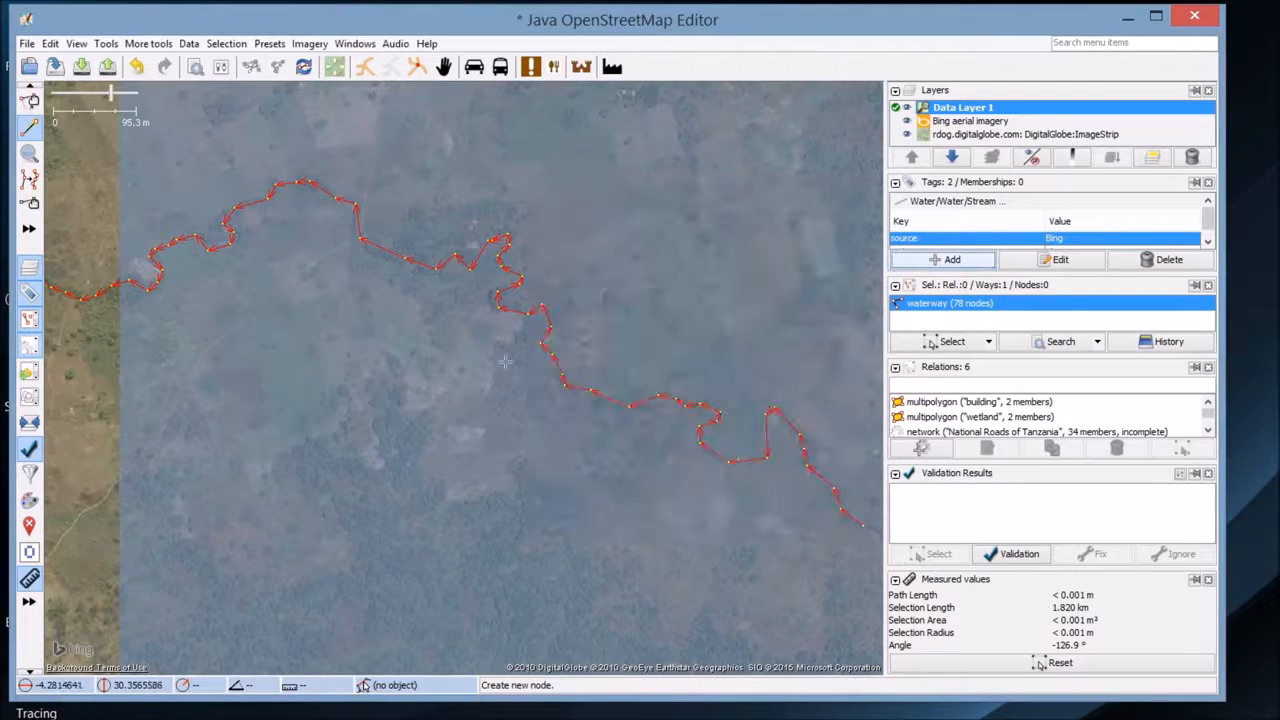
- Examine the mapped streams and the large outlined settlement with its street grid south-west of the traced stream
{"action": "left_click_drag", "start_coordinate": [312, 344], "coordinate": [471, 285]}
{"action": "scroll", "coordinate": [410, 346], "scroll_direction": "down", "scroll_amount": 5}
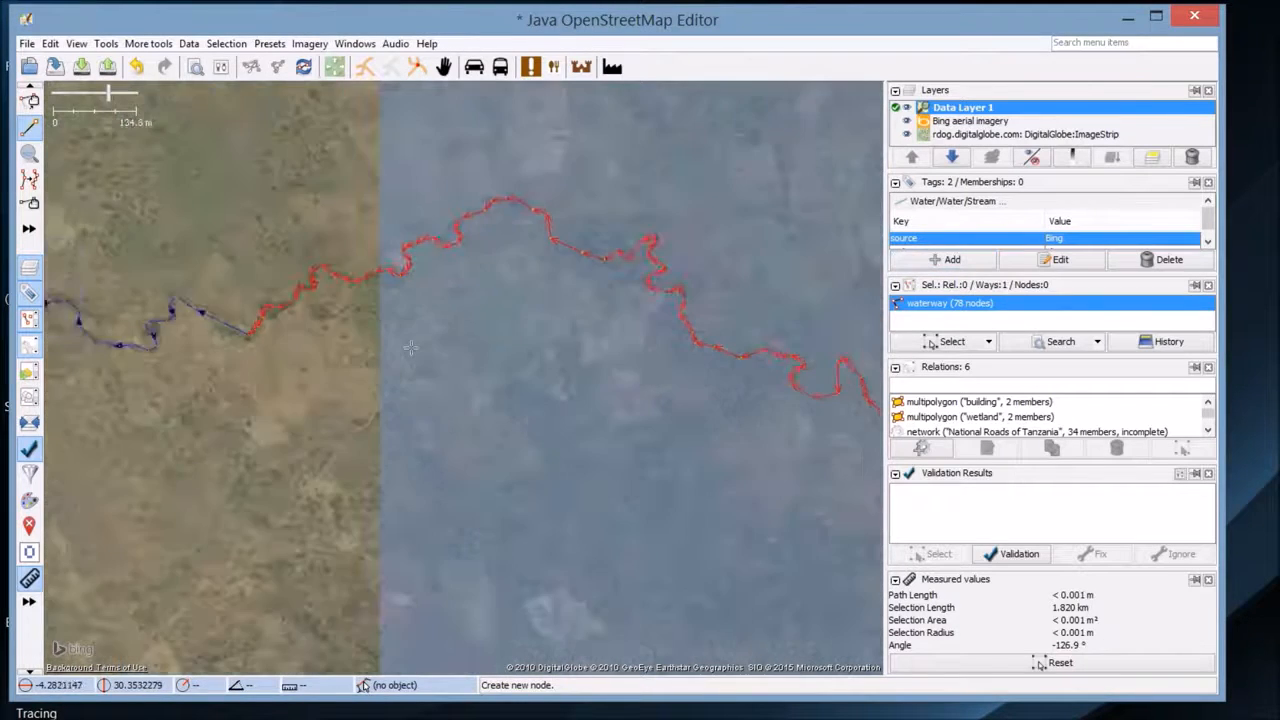
{"action": "left_click_drag", "start_coordinate": [345, 409], "coordinate": [491, 247]}
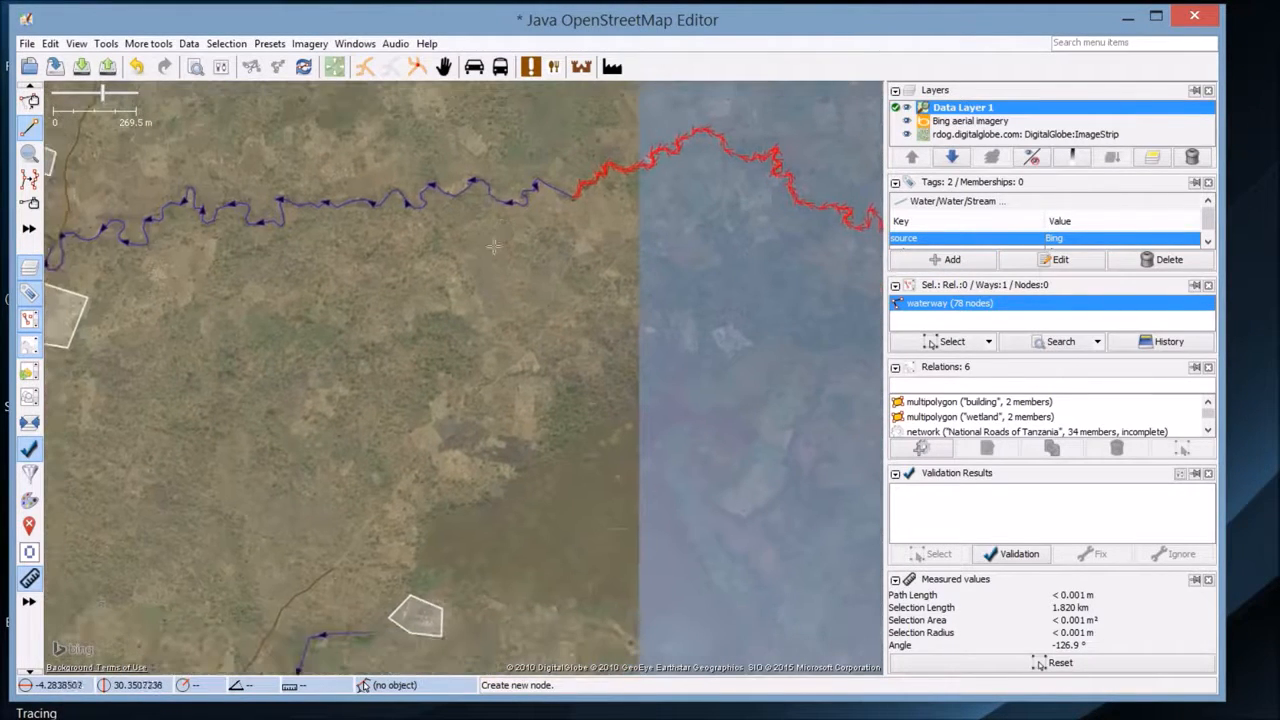
{"action": "scroll", "coordinate": [606, 342], "scroll_direction": "down", "scroll_amount": 2}
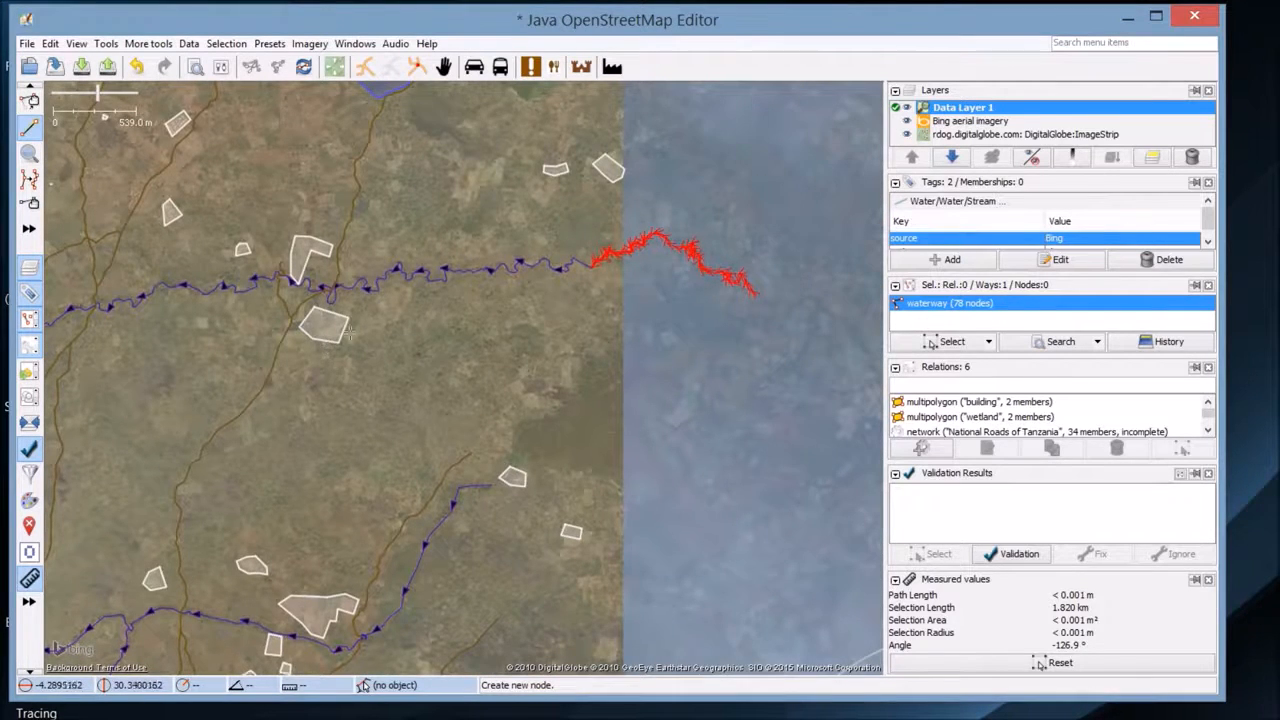
{"action": "left_click_drag", "start_coordinate": [327, 345], "coordinate": [391, 309]}
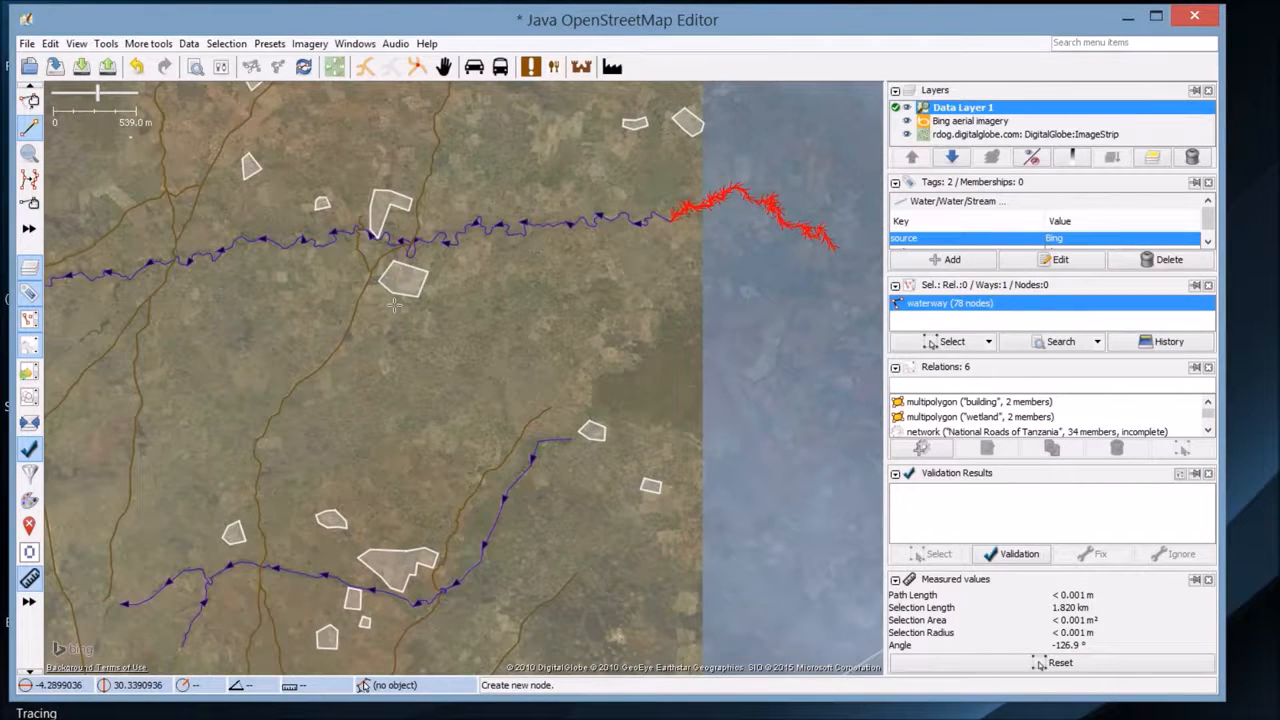
{"action": "left_click_drag", "start_coordinate": [352, 375], "coordinate": [535, 105]}
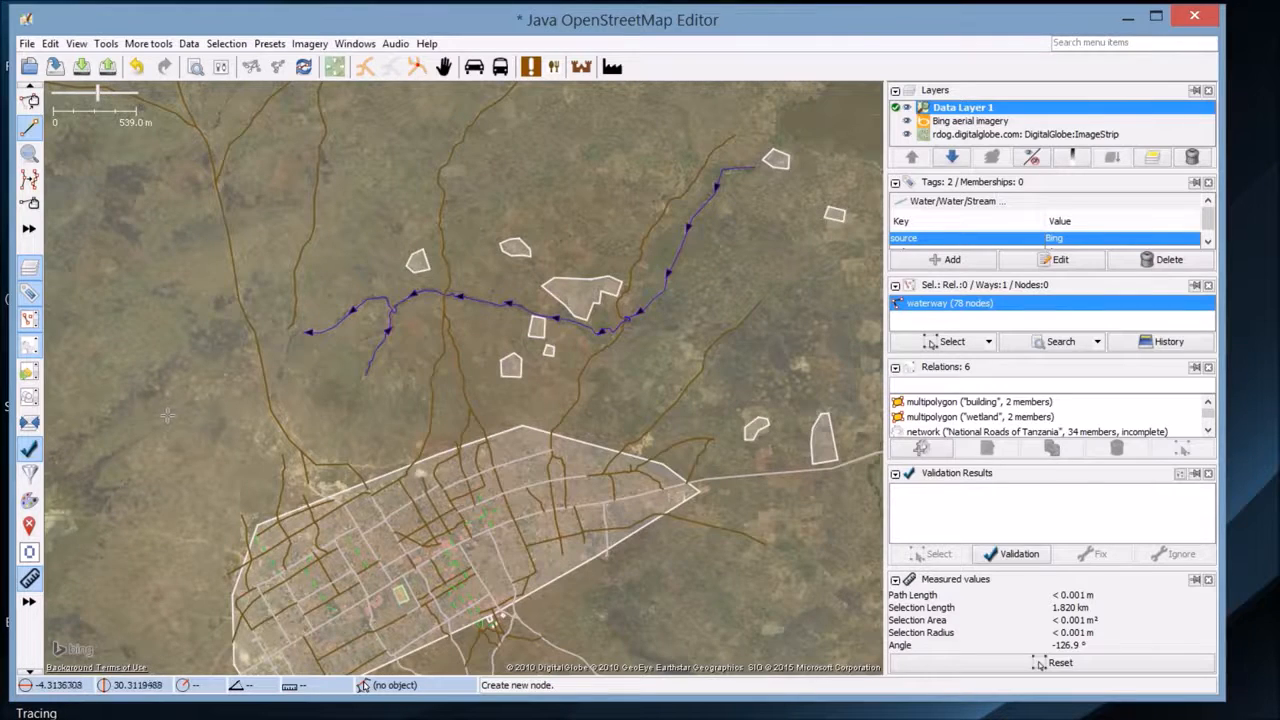
{"action": "left_click_drag", "start_coordinate": [168, 416], "coordinate": [200, 300]}
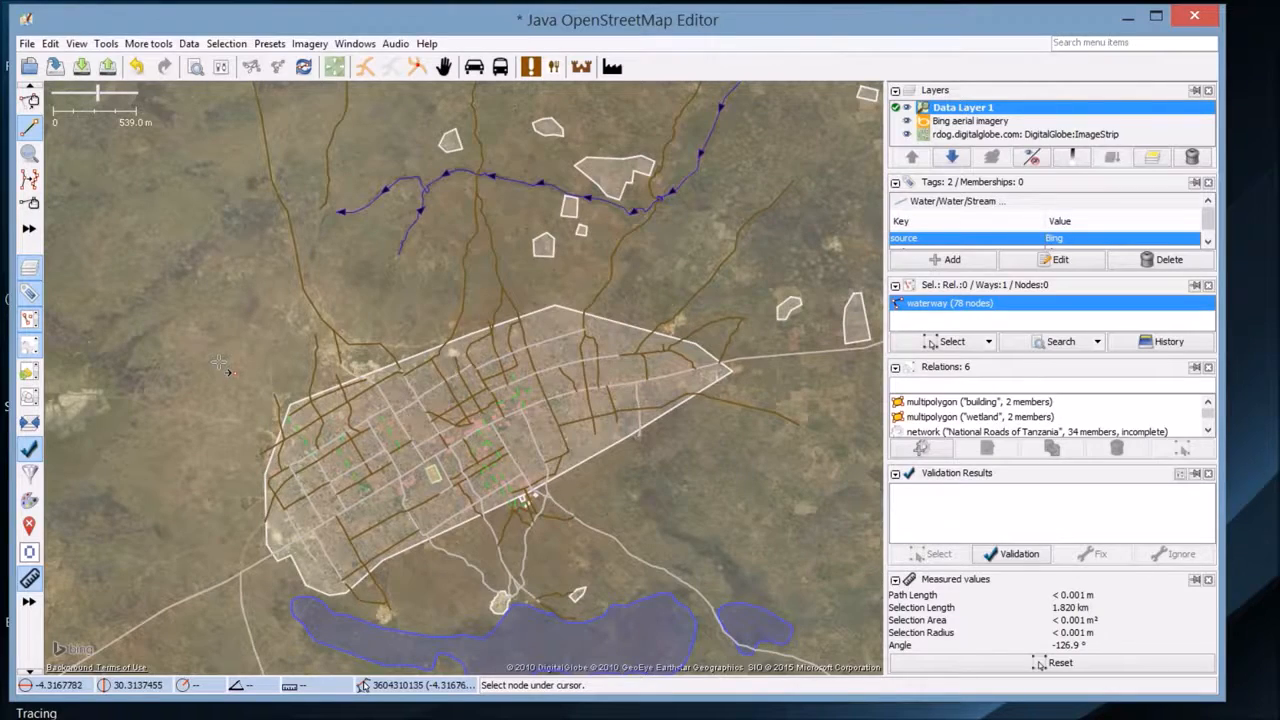
{"action": "scroll", "coordinate": [220, 367], "scroll_direction": "up", "scroll_amount": 2}
{"action": "scroll", "coordinate": [140, 252], "scroll_direction": "up", "scroll_amount": 2}
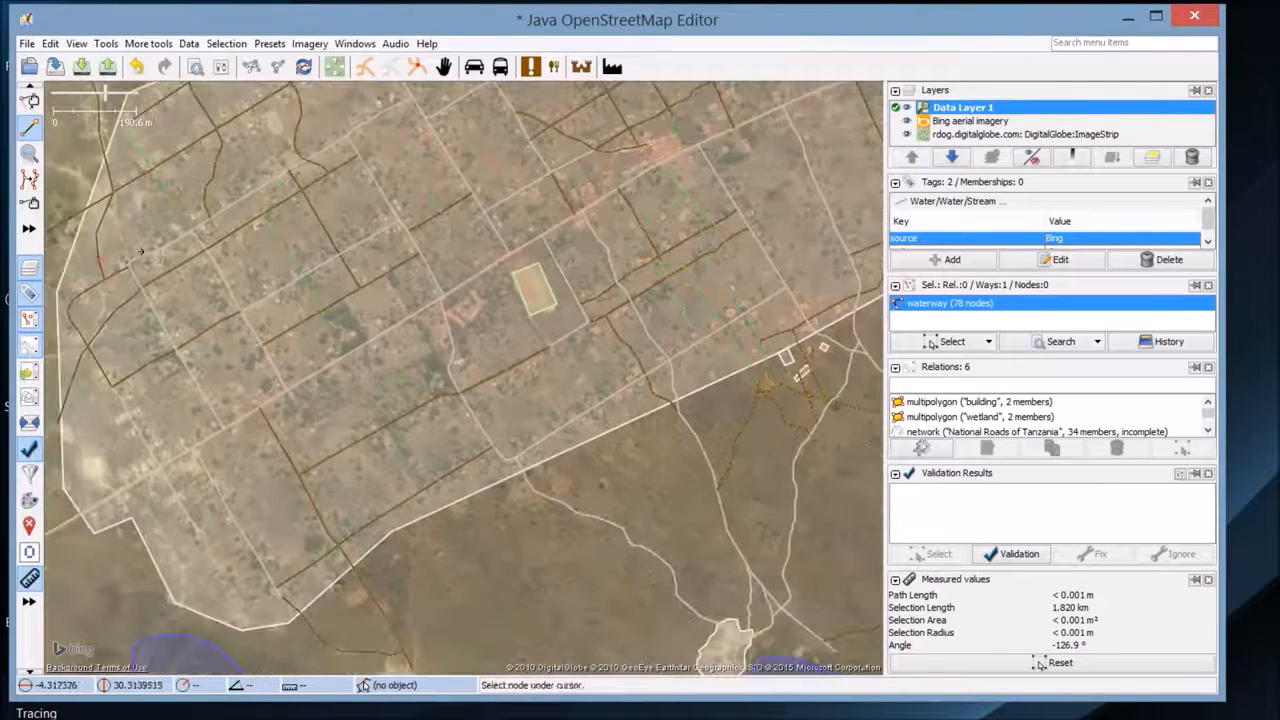
{"action": "left_click_drag", "start_coordinate": [449, 341], "coordinate": [388, 457]}
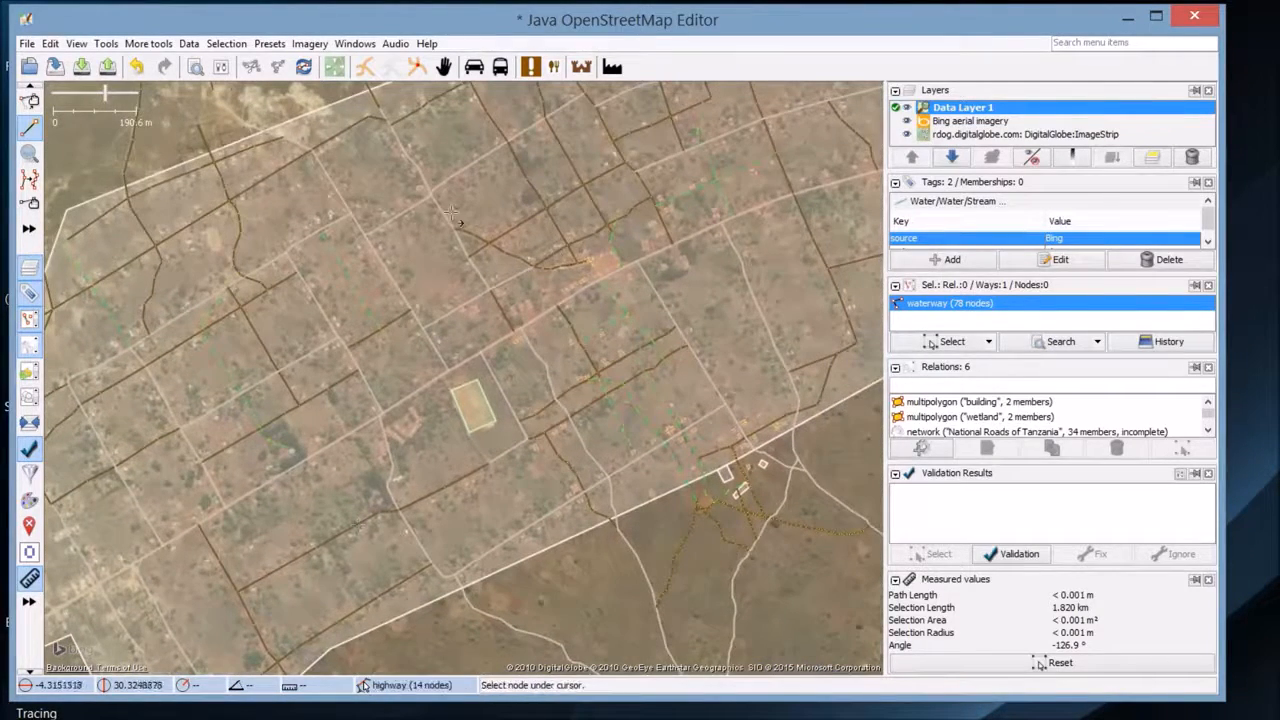
{"action": "left_click_drag", "start_coordinate": [582, 249], "coordinate": [441, 430]}
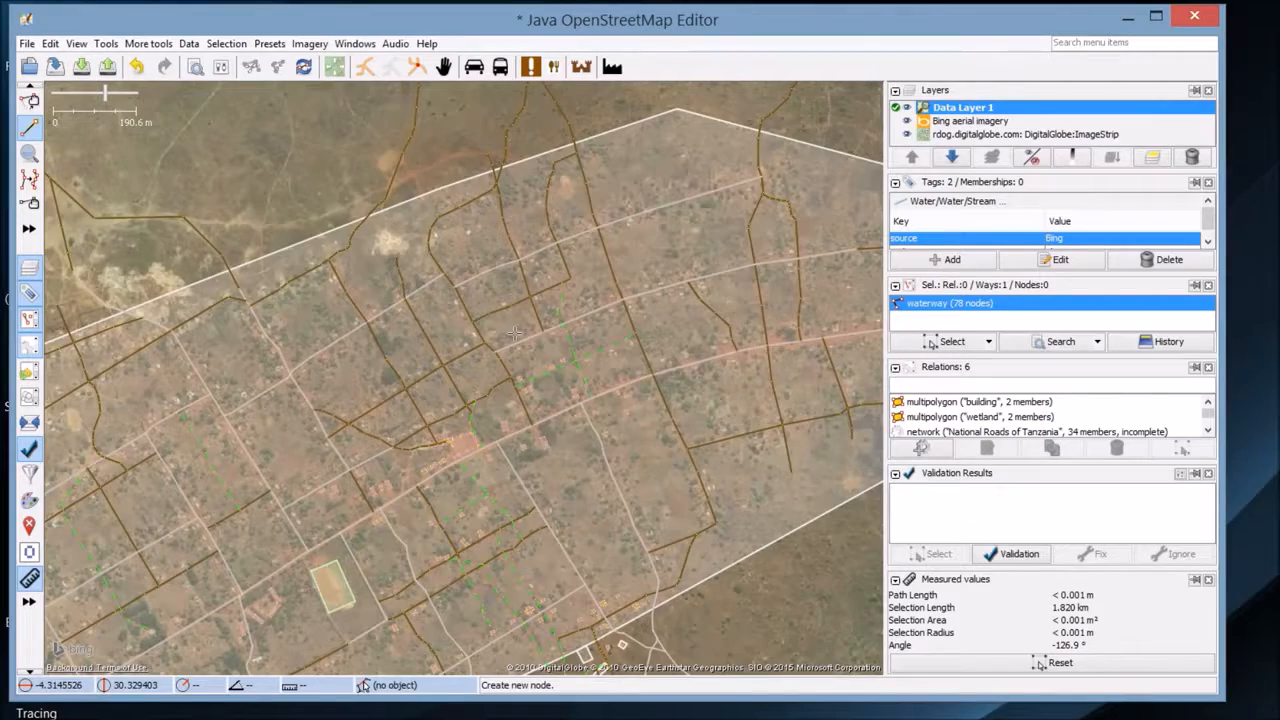
{"action": "scroll", "coordinate": [261, 365], "scroll_direction": "down", "scroll_amount": 4}
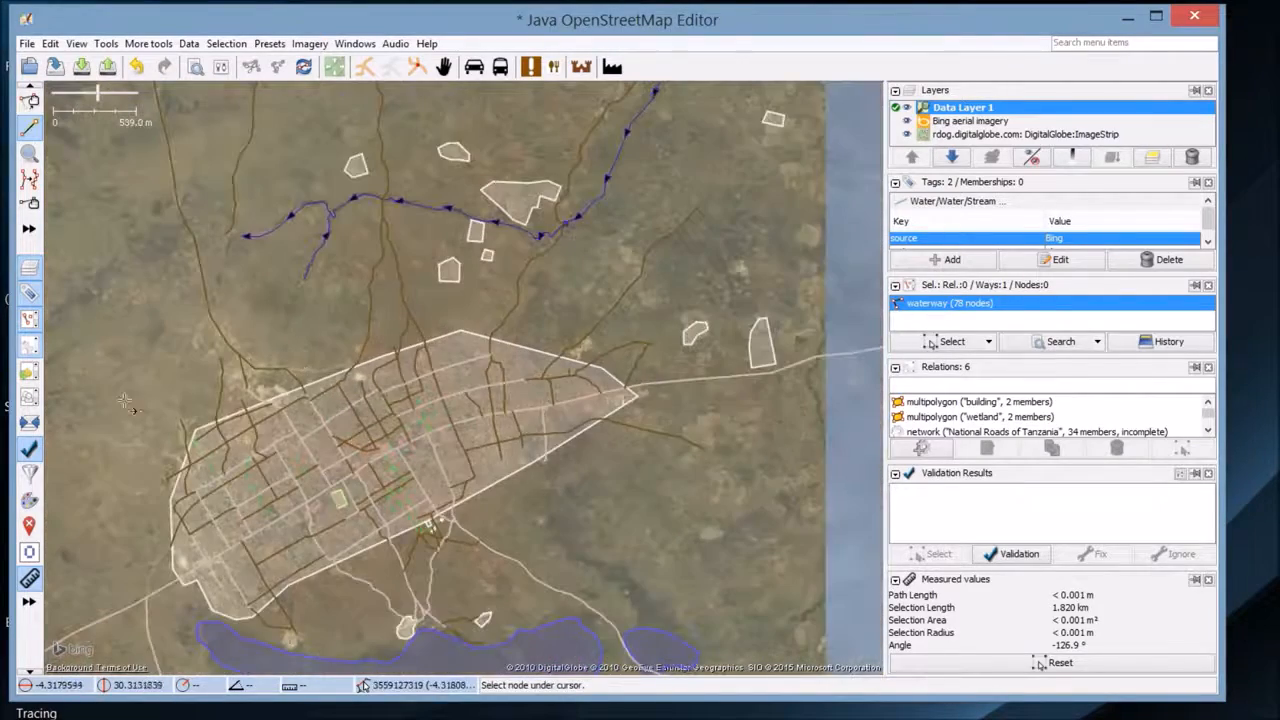
- Search the imagery farther south-west, beyond Mugombe, for a settlement that has no outline yet
{"action": "scroll", "coordinate": [296, 183], "scroll_direction": "down", "scroll_amount": 4}
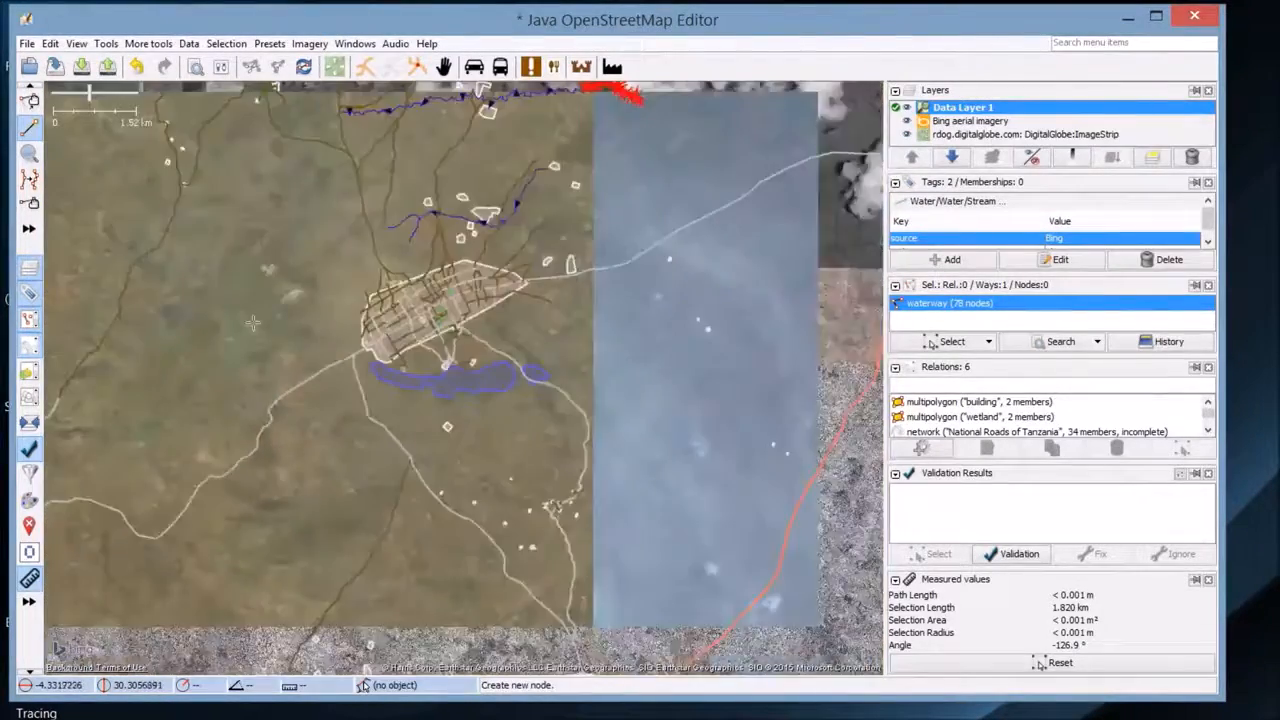
{"action": "scroll", "coordinate": [252, 322], "scroll_direction": "down", "scroll_amount": 1}
{"action": "left_click_drag", "start_coordinate": [217, 373], "coordinate": [390, 297]}
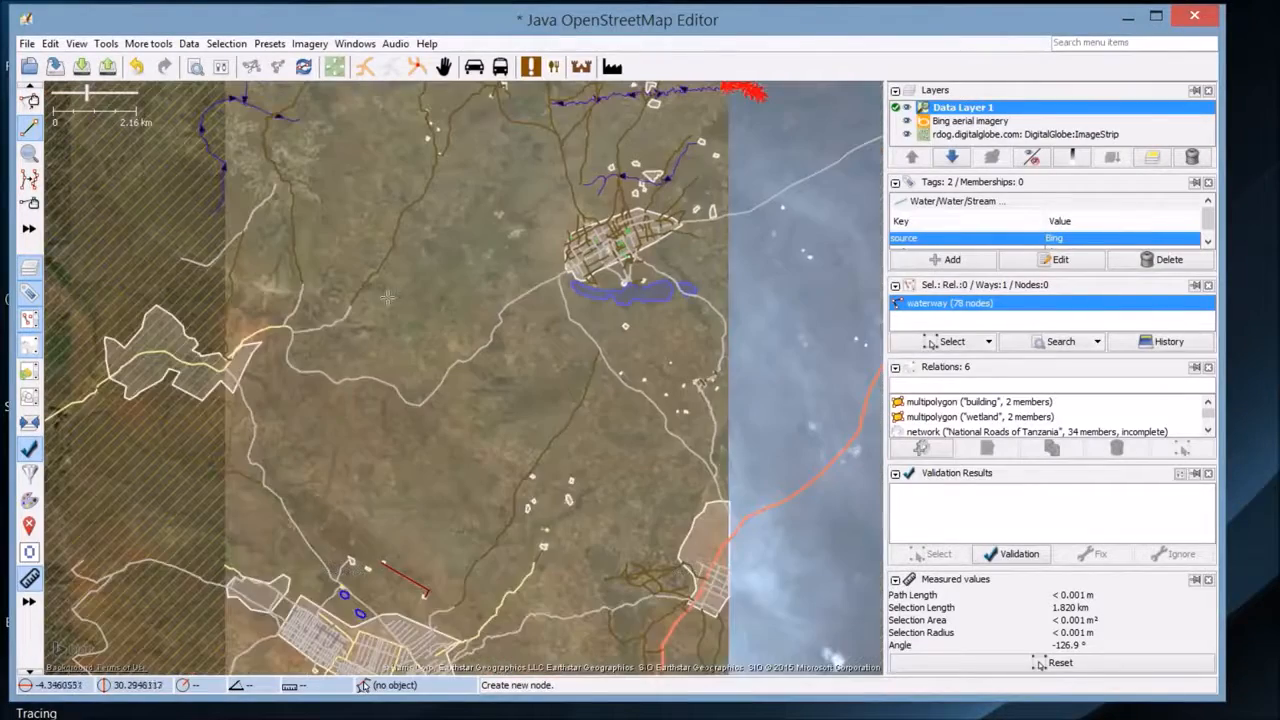
{"action": "left_click_drag", "start_coordinate": [290, 392], "coordinate": [396, 283]}
{"action": "scroll", "coordinate": [396, 283], "scroll_direction": "down", "scroll_amount": 2}
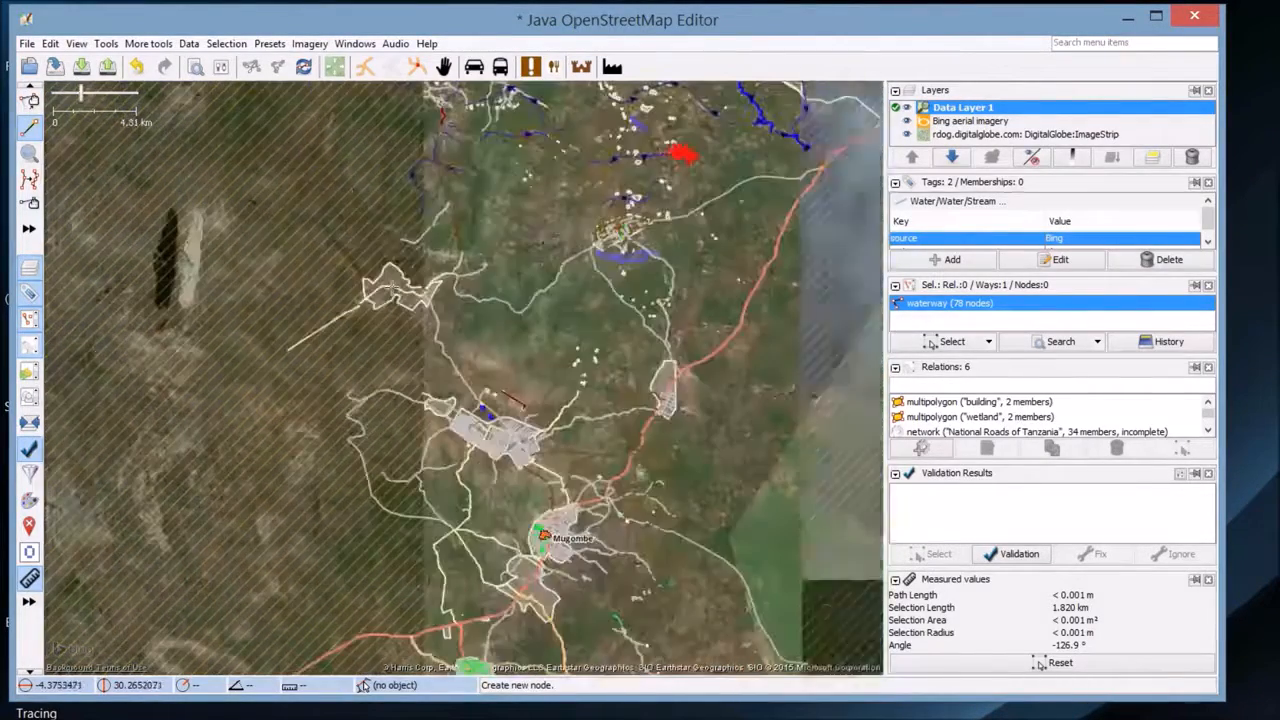
{"action": "scroll", "coordinate": [372, 410], "scroll_direction": "up", "scroll_amount": 5}
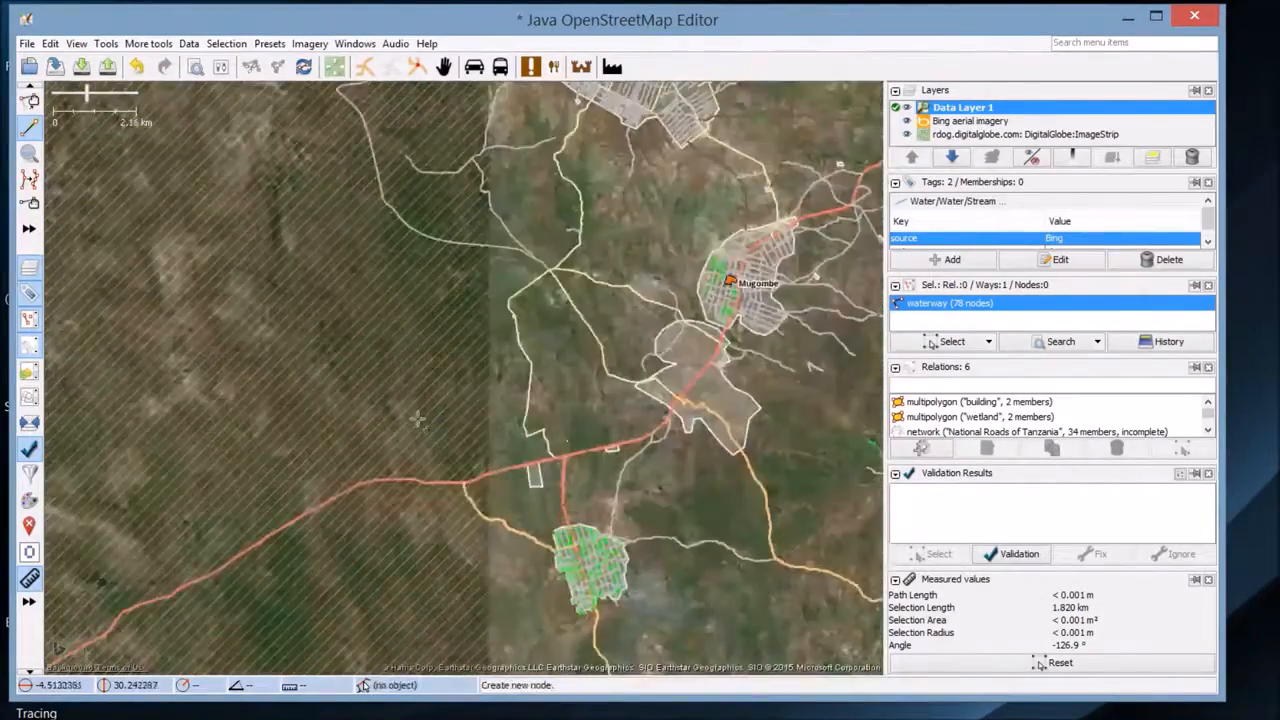
{"action": "scroll", "coordinate": [418, 412], "scroll_direction": "up", "scroll_amount": 3}
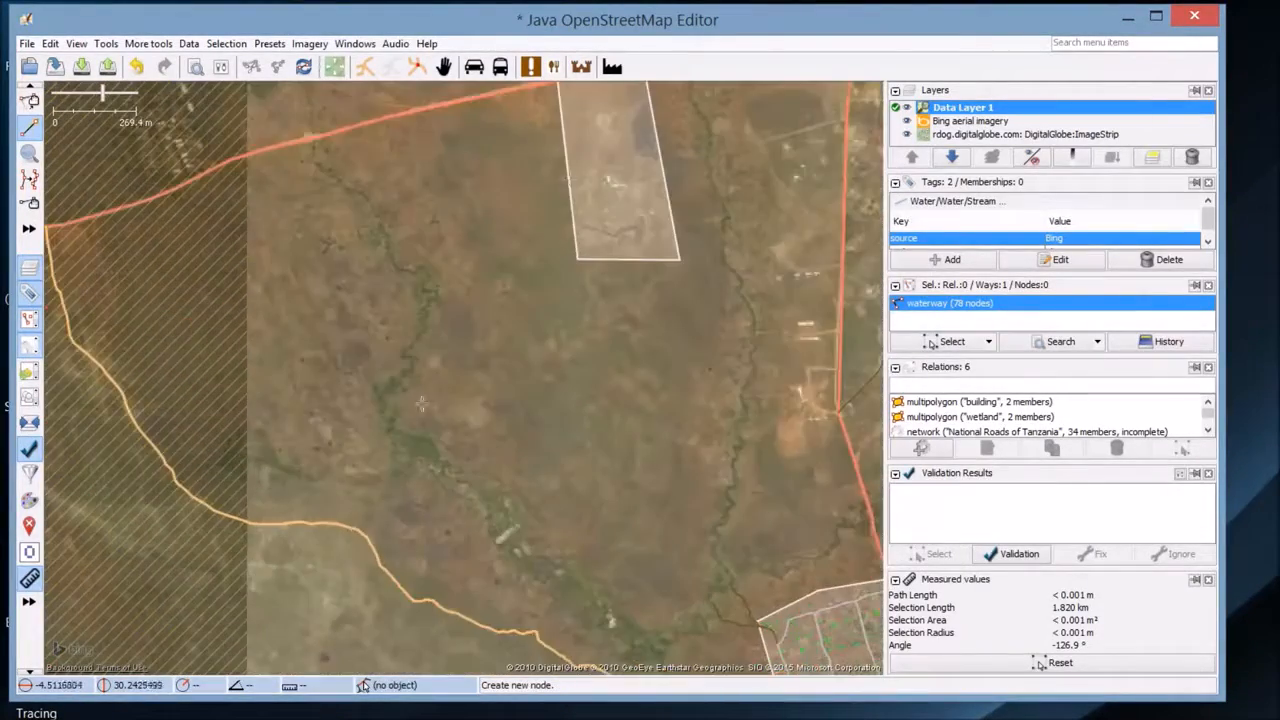
{"action": "left_click_drag", "start_coordinate": [581, 230], "coordinate": [287, 384]}
{"action": "left_click_drag", "start_coordinate": [527, 305], "coordinate": [482, 278]}
{"action": "scroll", "coordinate": [468, 320], "scroll_direction": "up", "scroll_amount": 2}
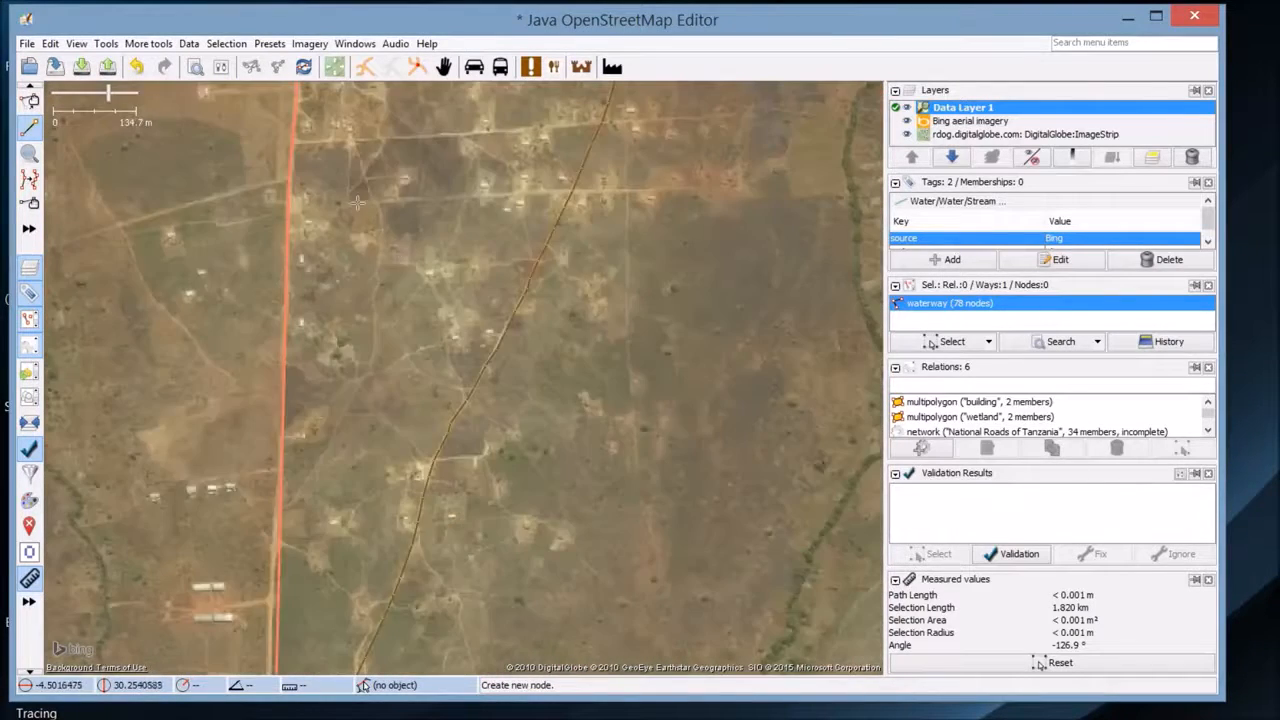
- Examine the extent of the scattered houses around the junction of the main road and the road running south
{"action": "left_click_drag", "start_coordinate": [360, 202], "coordinate": [372, 386]}
{"action": "left_click_drag", "start_coordinate": [384, 312], "coordinate": [358, 452]}
{"action": "left_click_drag", "start_coordinate": [370, 341], "coordinate": [260, 396]}
{"action": "scroll", "coordinate": [300, 411], "scroll_direction": "up", "scroll_amount": 1}
{"action": "scroll", "coordinate": [340, 360], "scroll_direction": "down", "scroll_amount": 2}
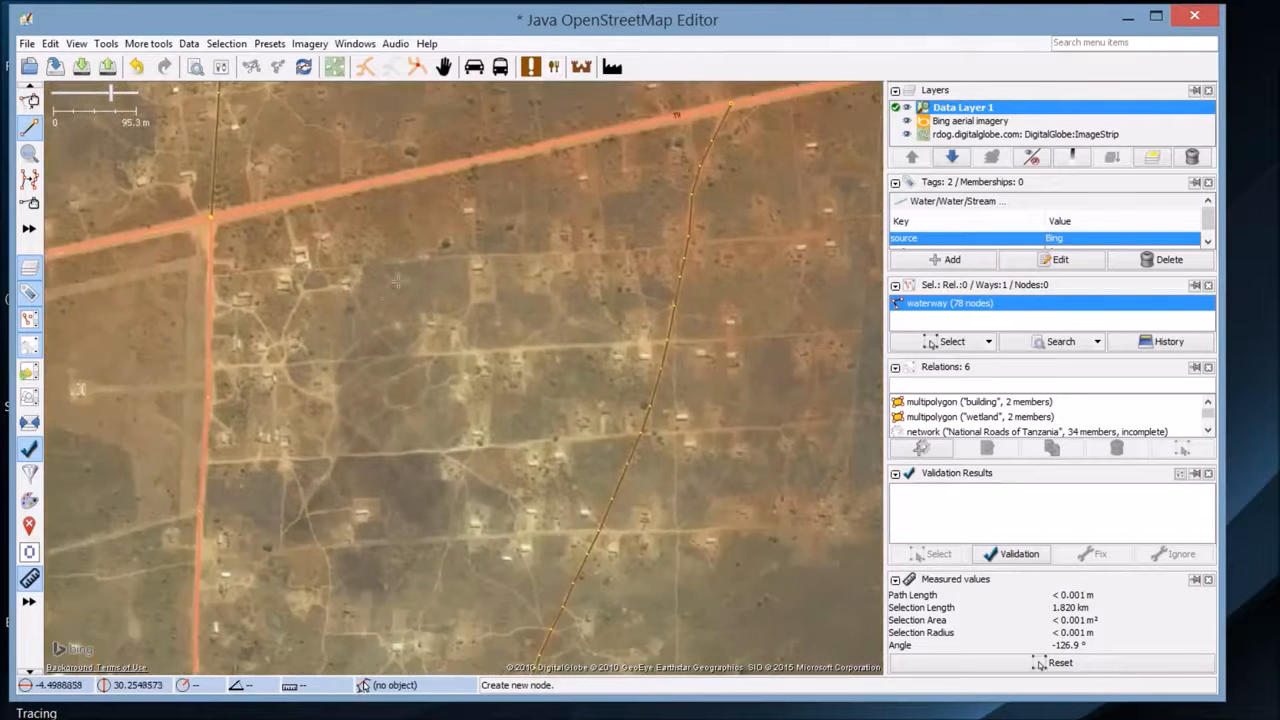
{"action": "scroll", "coordinate": [385, 300], "scroll_direction": "down", "scroll_amount": 2}
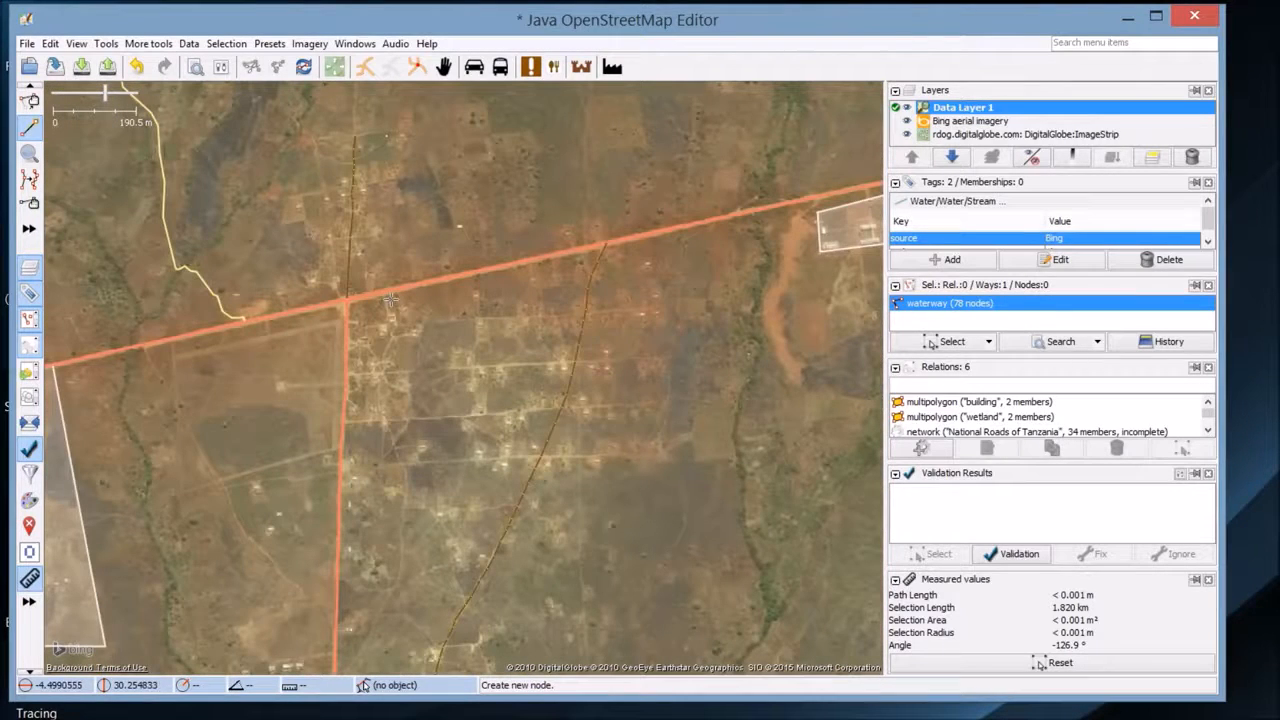
{"action": "key", "text": "s"}
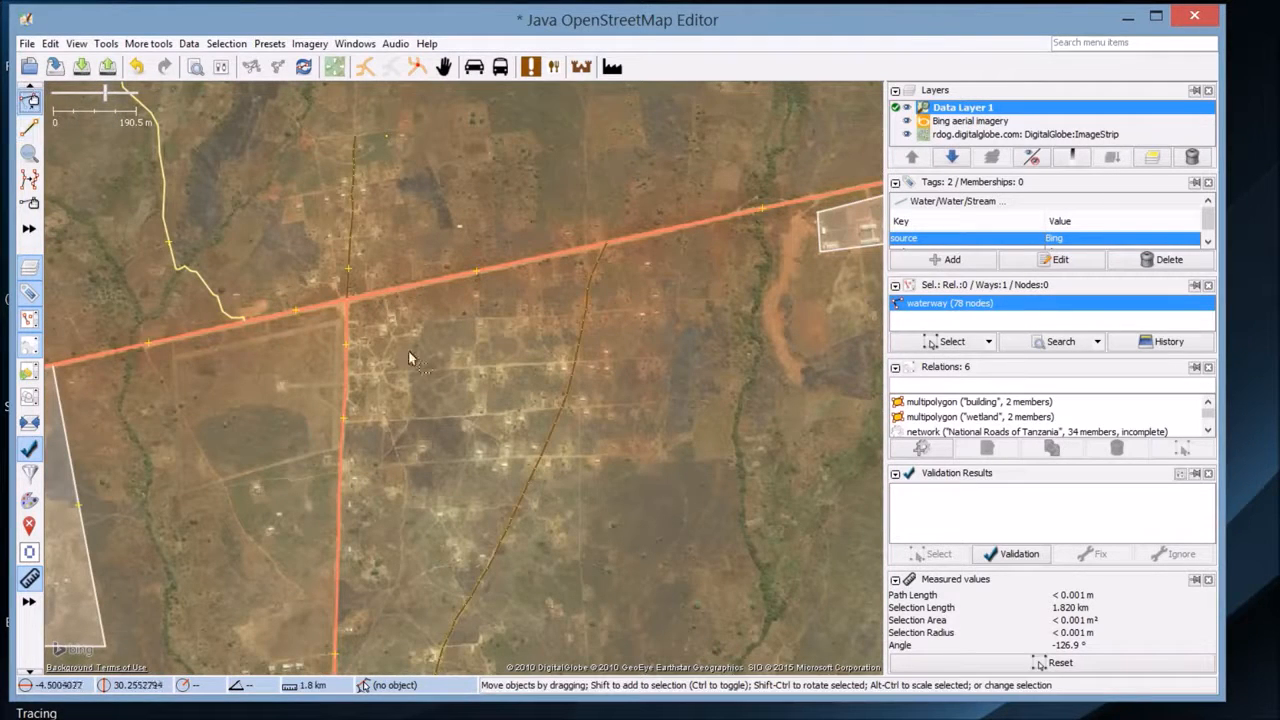
{"action": "left_click_drag", "start_coordinate": [399, 339], "coordinate": [428, 101]}
{"action": "left_click_drag", "start_coordinate": [417, 417], "coordinate": [457, 297]}
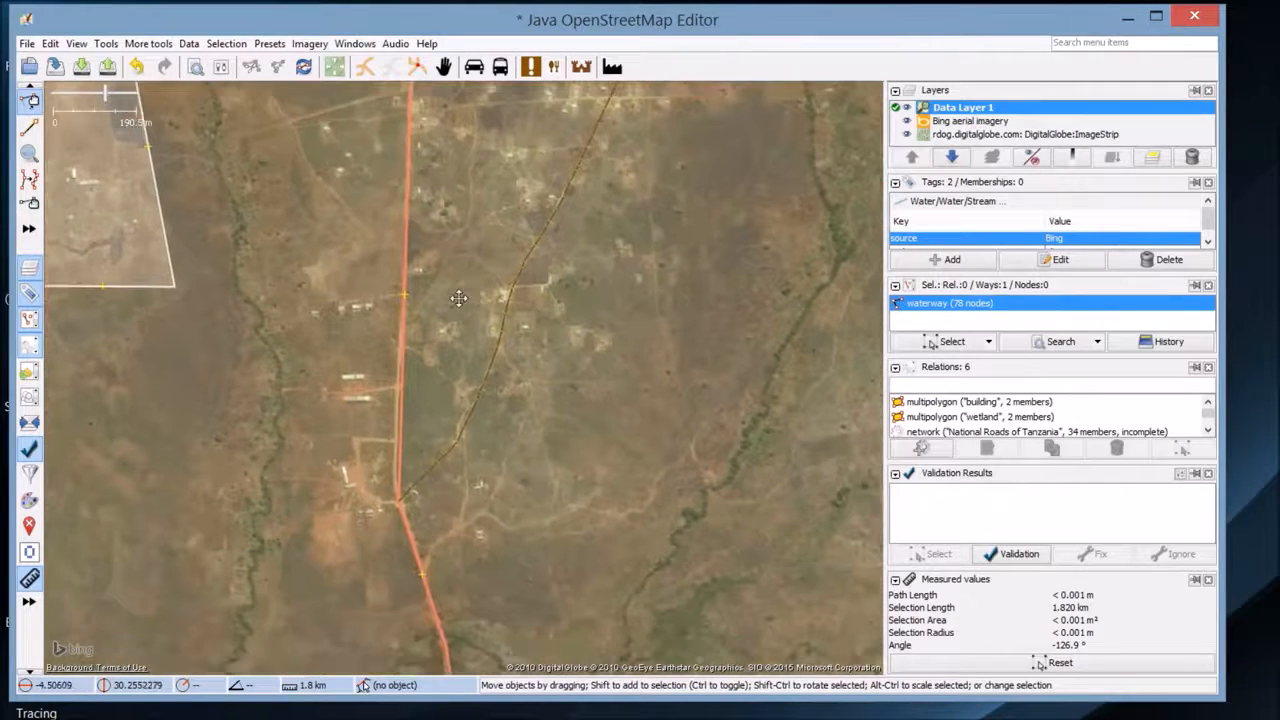
{"action": "scroll", "coordinate": [400, 358], "scroll_direction": "down", "scroll_amount": 2}
{"action": "scroll", "coordinate": [411, 351], "scroll_direction": "down", "scroll_amount": 1}
{"action": "left_click_drag", "start_coordinate": [309, 226], "coordinate": [302, 282]}
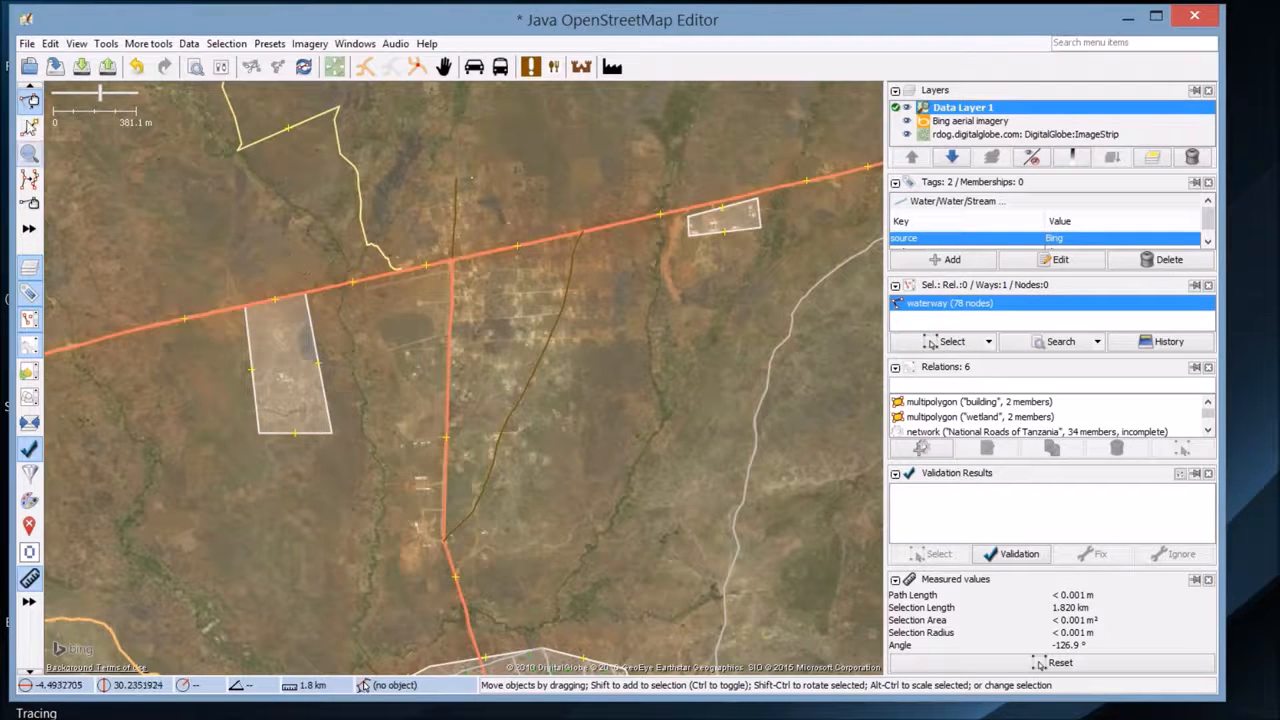
- Start outlining the unmapped settlement, tracing its western side from just south of the main road down to the southern tip on the southbound road
{"action": "left_click", "coordinate": [29, 126]}
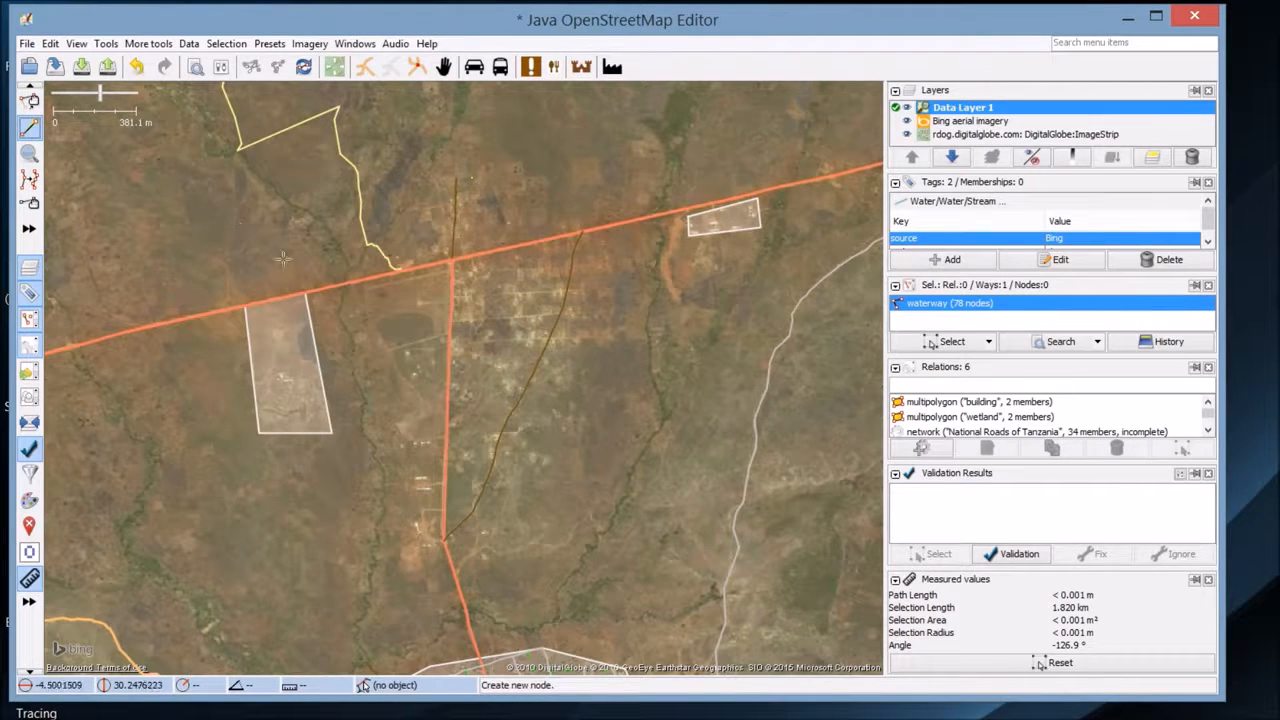
{"action": "scroll", "coordinate": [290, 248], "scroll_direction": "up", "scroll_amount": 1}
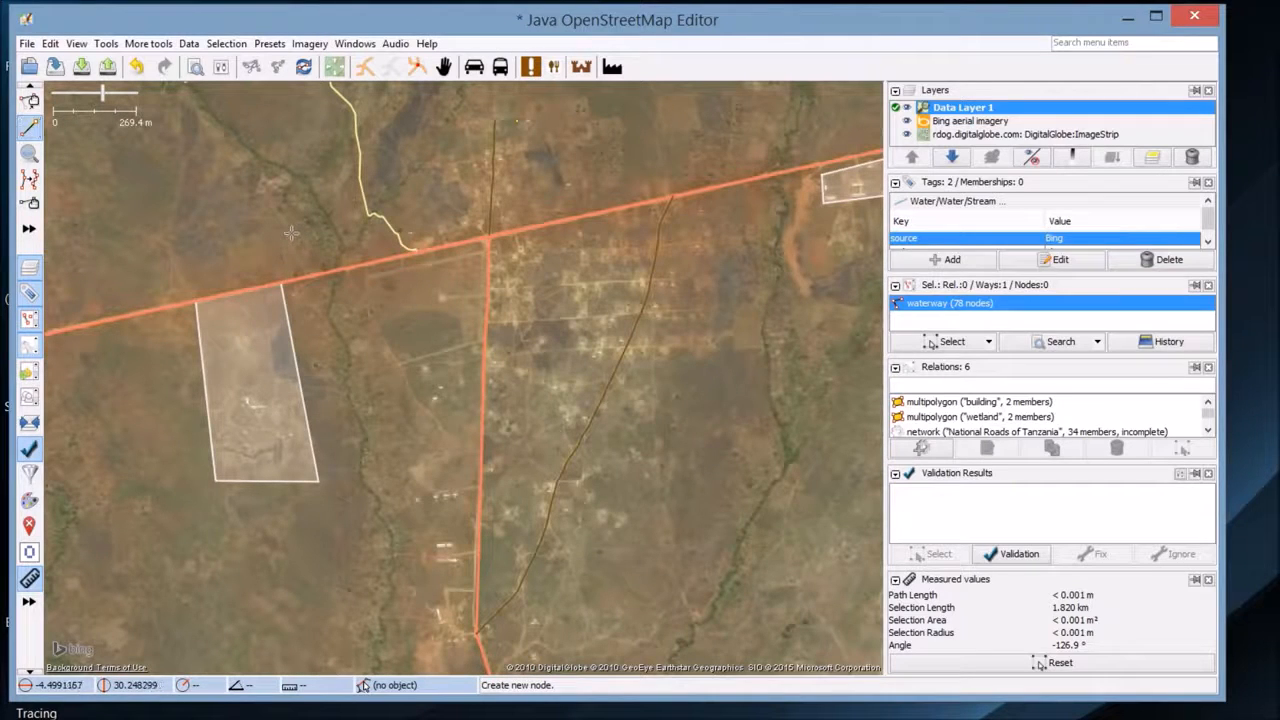
{"action": "left_click", "coordinate": [295, 236]}
{"action": "left_click", "coordinate": [297, 311]}
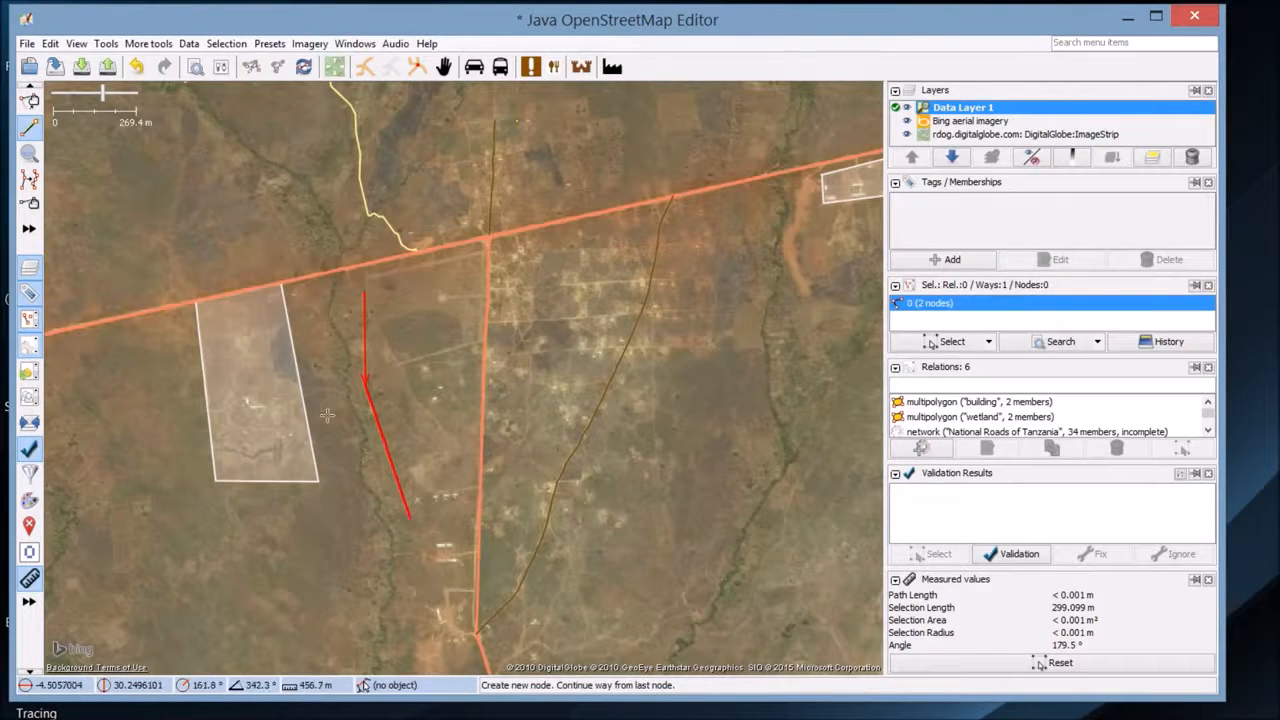
{"action": "left_click", "coordinate": [329, 419]}
{"action": "left_click_drag", "start_coordinate": [329, 419], "coordinate": [308, 240]}
{"action": "left_click", "coordinate": [308, 298]}
{"action": "left_click", "coordinate": [460, 482]}
- Extend the settlement outline from the southern tip up along the eastern side of the houses to near the main road
{"action": "left_click", "coordinate": [558, 456]}
{"action": "left_click", "coordinate": [558, 456]}
{"action": "left_click", "coordinate": [634, 346]}
{"action": "left_click_drag", "start_coordinate": [638, 244], "coordinate": [644, 434]}
{"action": "left_click", "coordinate": [658, 408]}
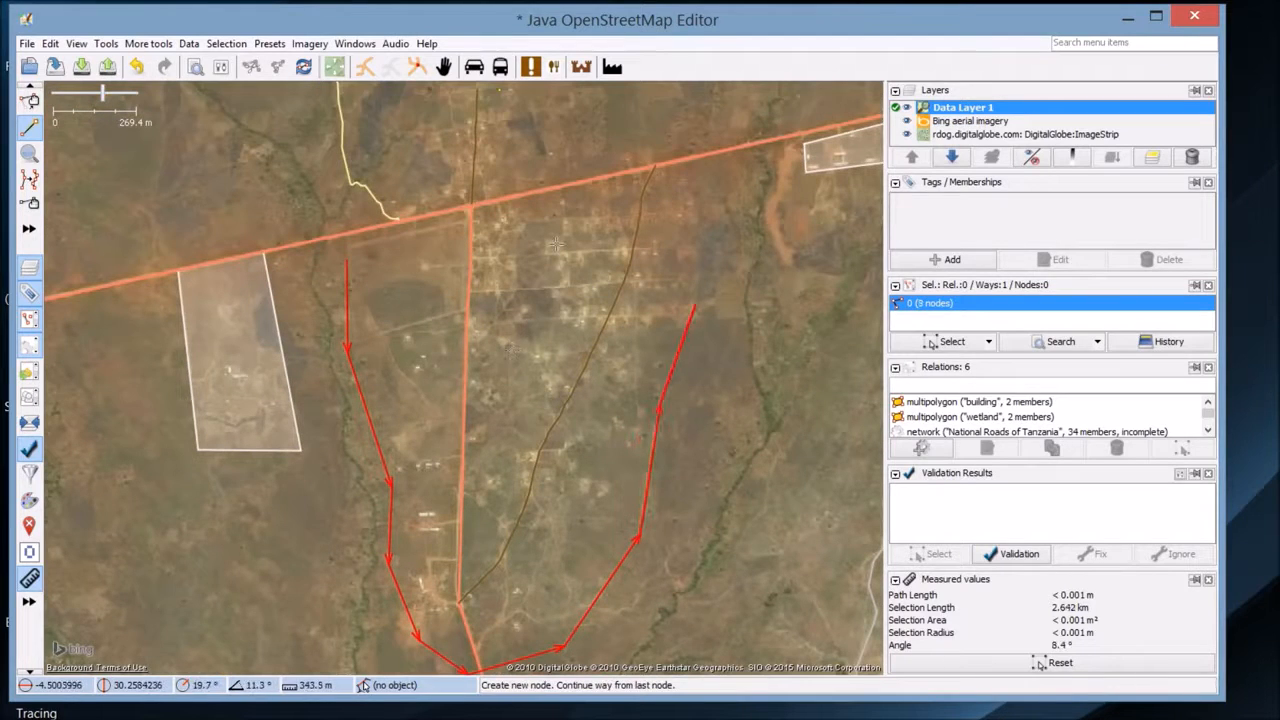
{"action": "left_click", "coordinate": [692, 310]}
{"action": "left_click", "coordinate": [724, 192]}
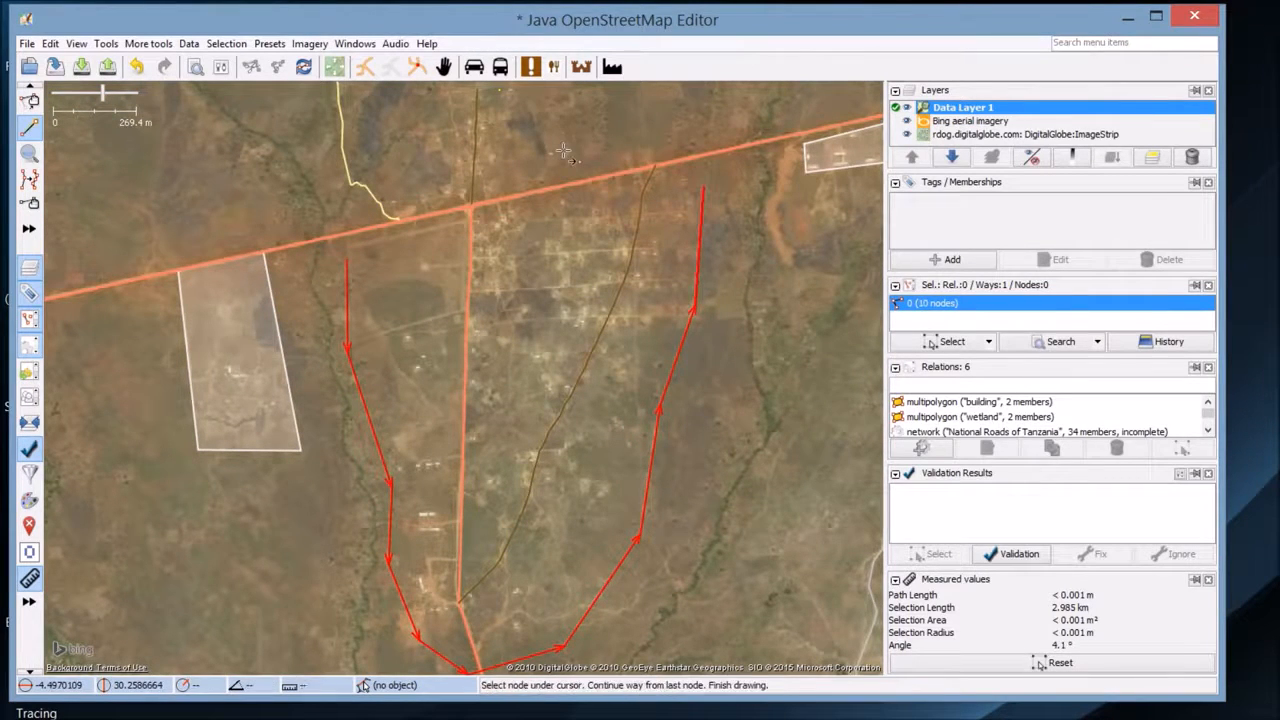
- Continue the outline around the houses north of the main road and close it at its starting node, enclosing about 1.61 km²
{"action": "left_click_drag", "start_coordinate": [538, 96], "coordinate": [573, 230]}
{"action": "left_click", "coordinate": [708, 287]}
{"action": "left_click", "coordinate": [615, 293]}
{"action": "left_click", "coordinate": [557, 190]}
{"action": "left_click", "coordinate": [484, 224]}
{"action": "left_click", "coordinate": [446, 352]}
{"action": "left_click", "coordinate": [392, 420]}
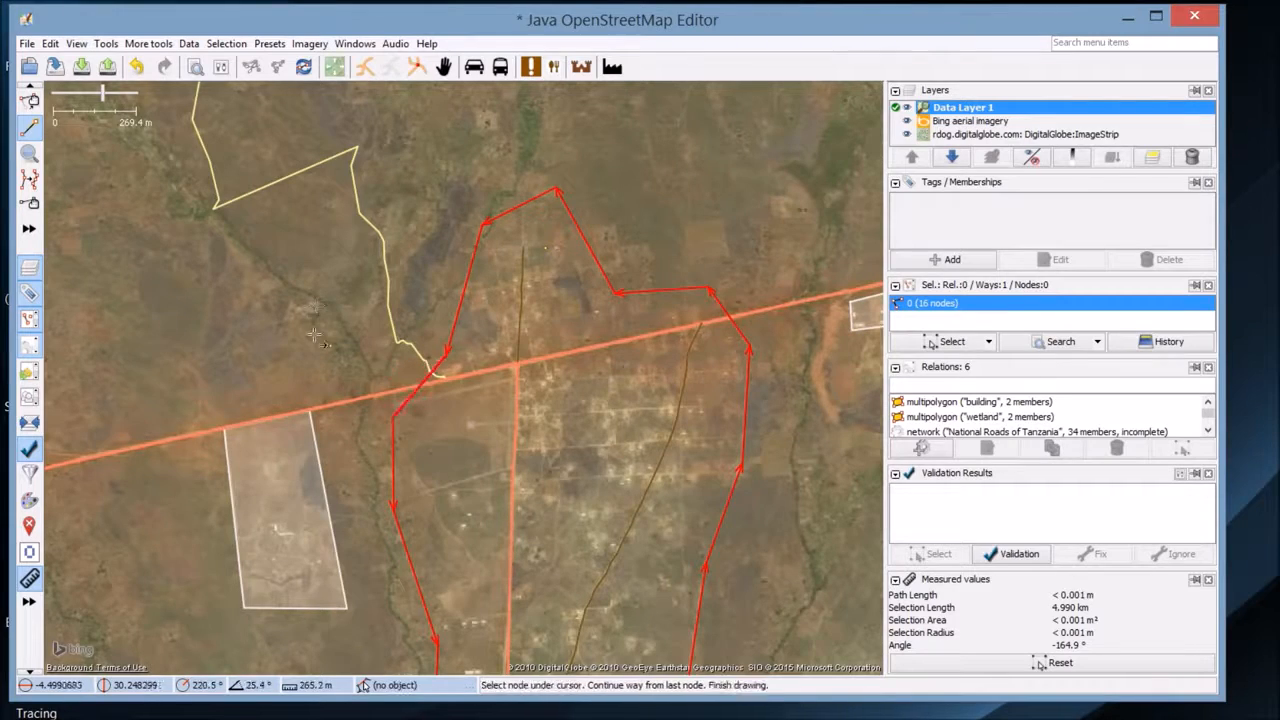
{"action": "scroll", "coordinate": [340, 320], "scroll_direction": "up", "scroll_amount": 5}
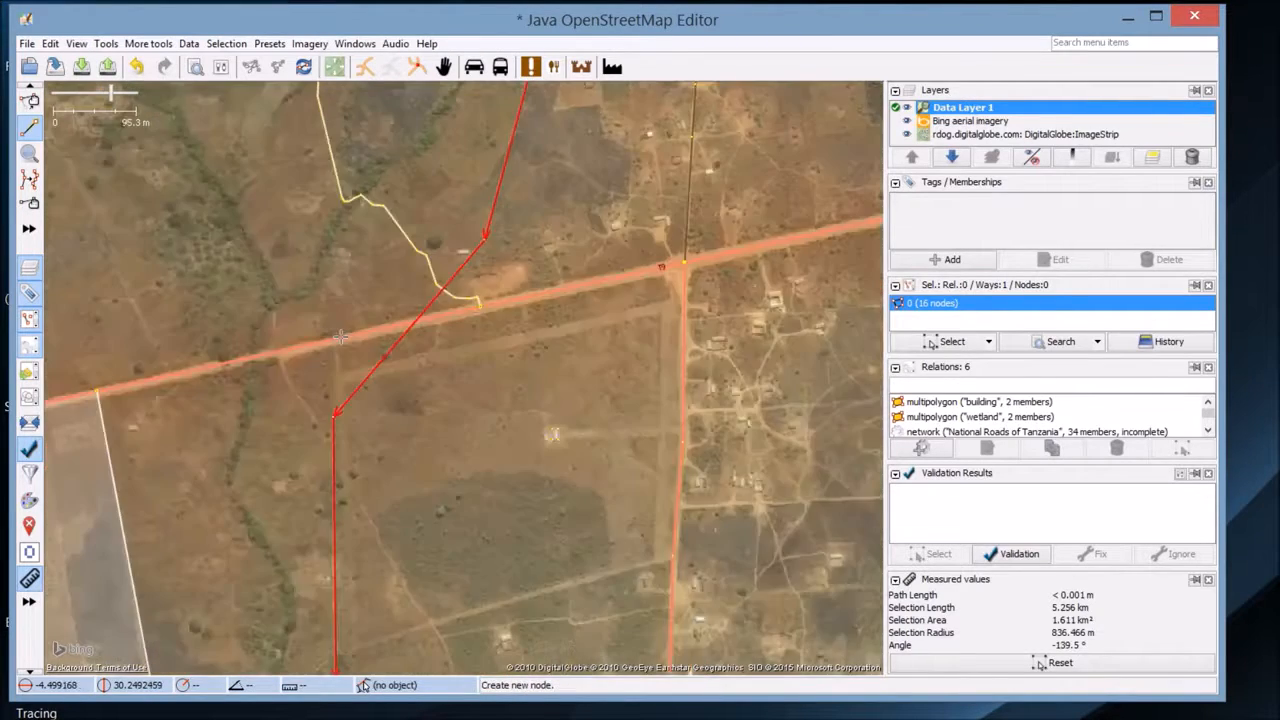
- Tag the closed settlement outline around the road junction with landuse=residential
{"action": "scroll", "coordinate": [103, 332], "scroll_direction": "up", "scroll_amount": 3}
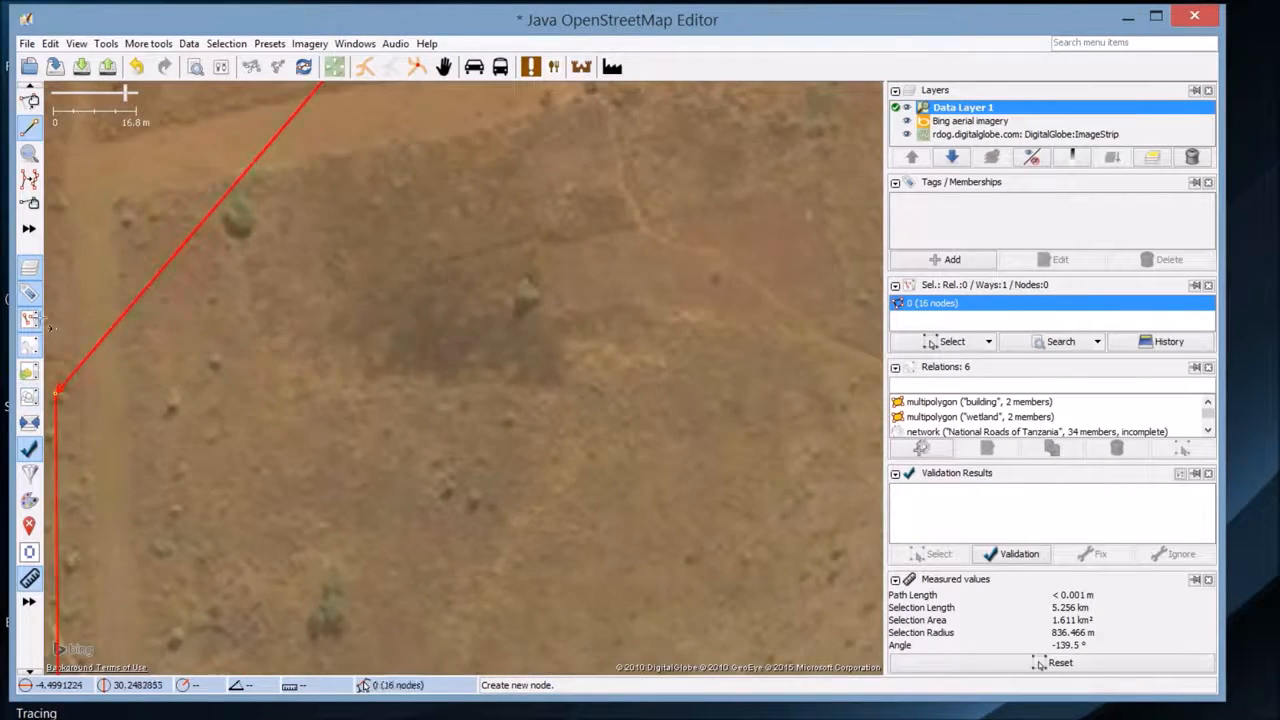
{"action": "scroll", "coordinate": [173, 340], "scroll_direction": "down", "scroll_amount": 8}
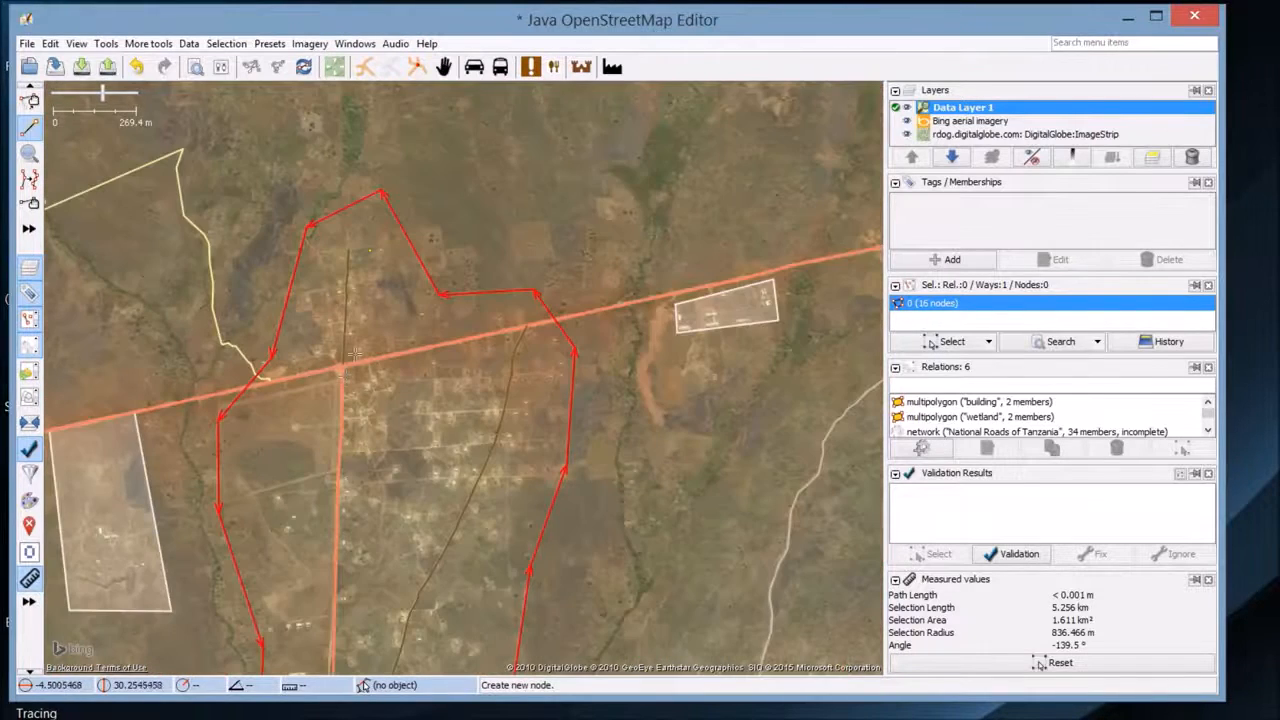
{"action": "left_click_drag", "start_coordinate": [348, 376], "coordinate": [381, 188]}
{"action": "scroll", "coordinate": [375, 256], "scroll_direction": "down", "scroll_amount": 1}
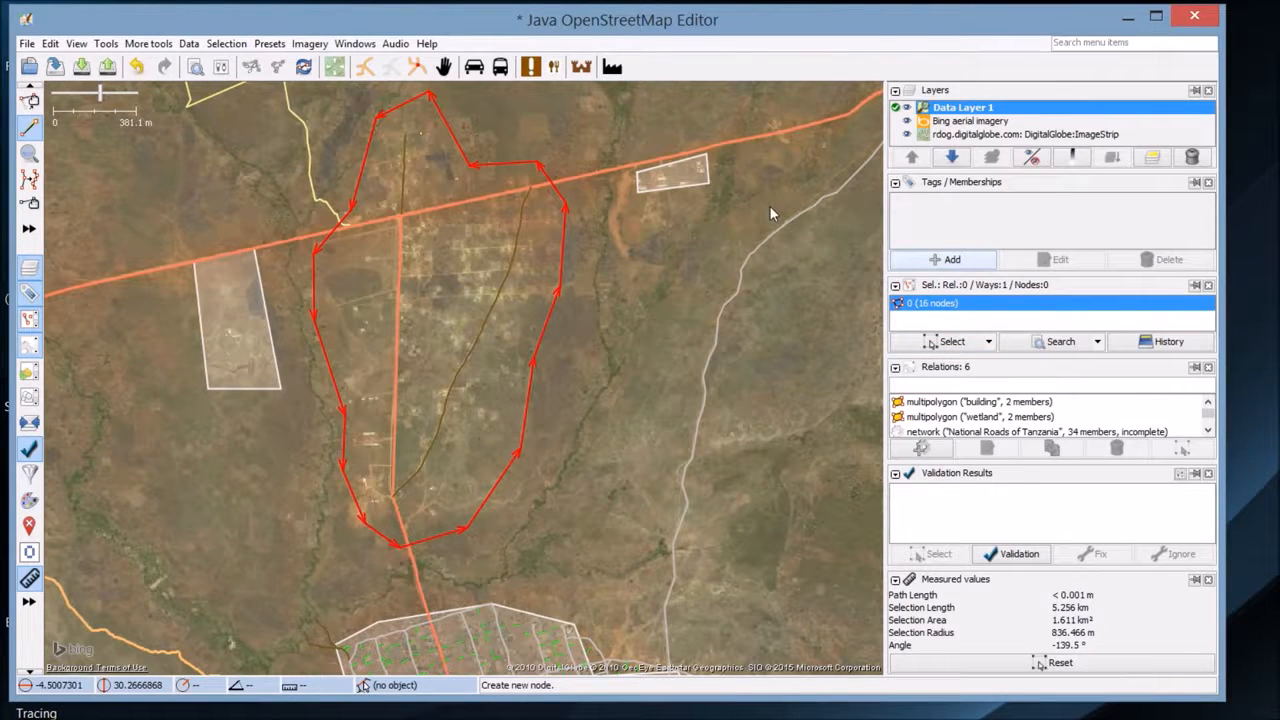
{"action": "key", "text": "alt+a"}
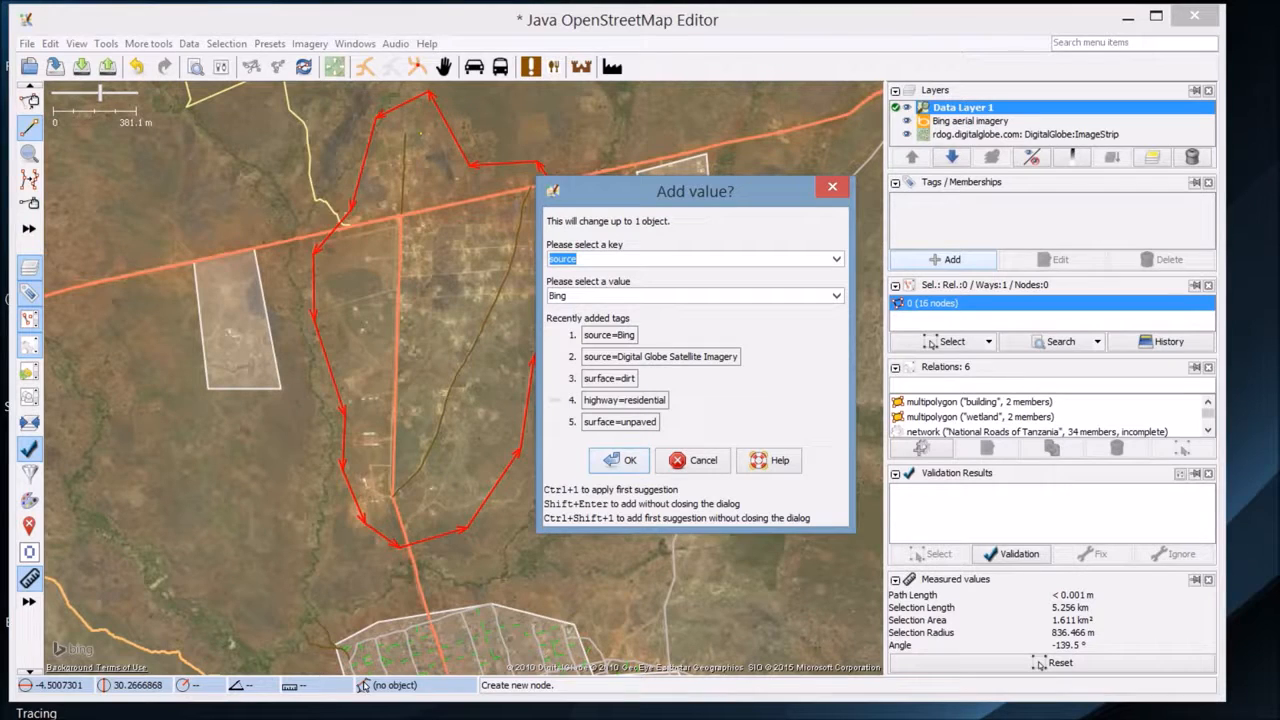
{"action": "type", "text": "landuse"}
{"action": "key", "text": "Tab"}
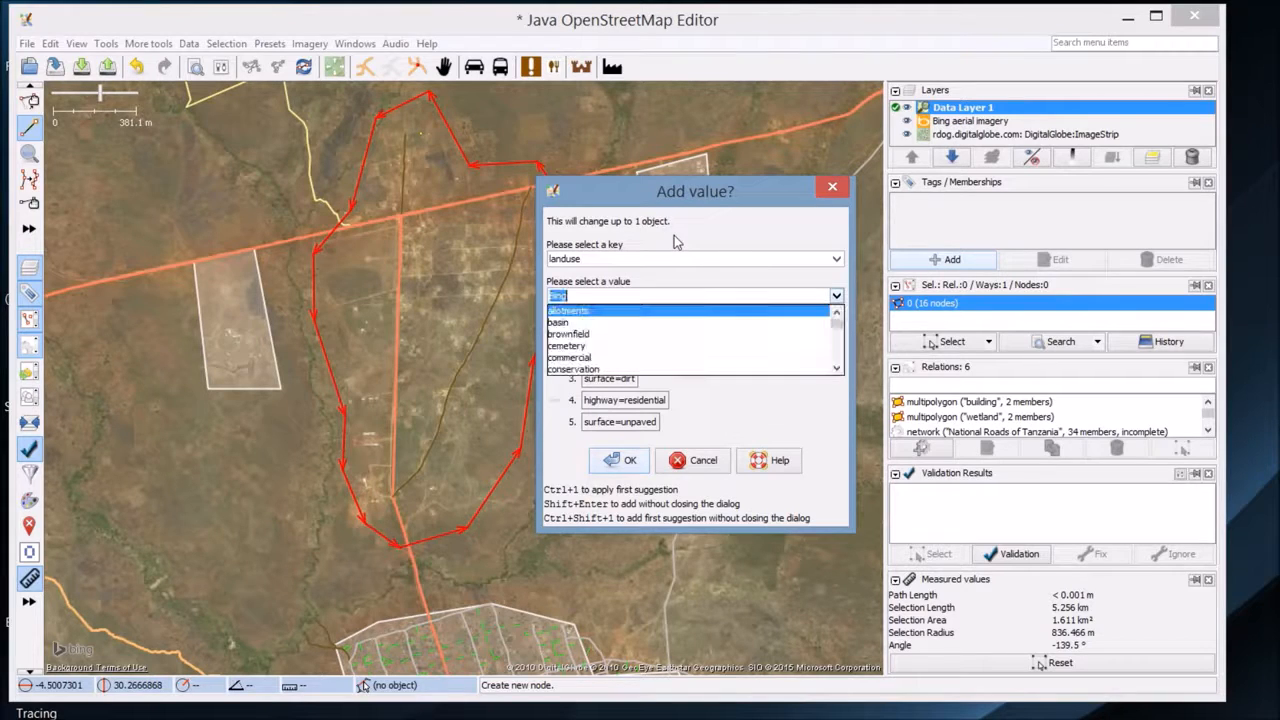
{"action": "type", "text": "residential"}
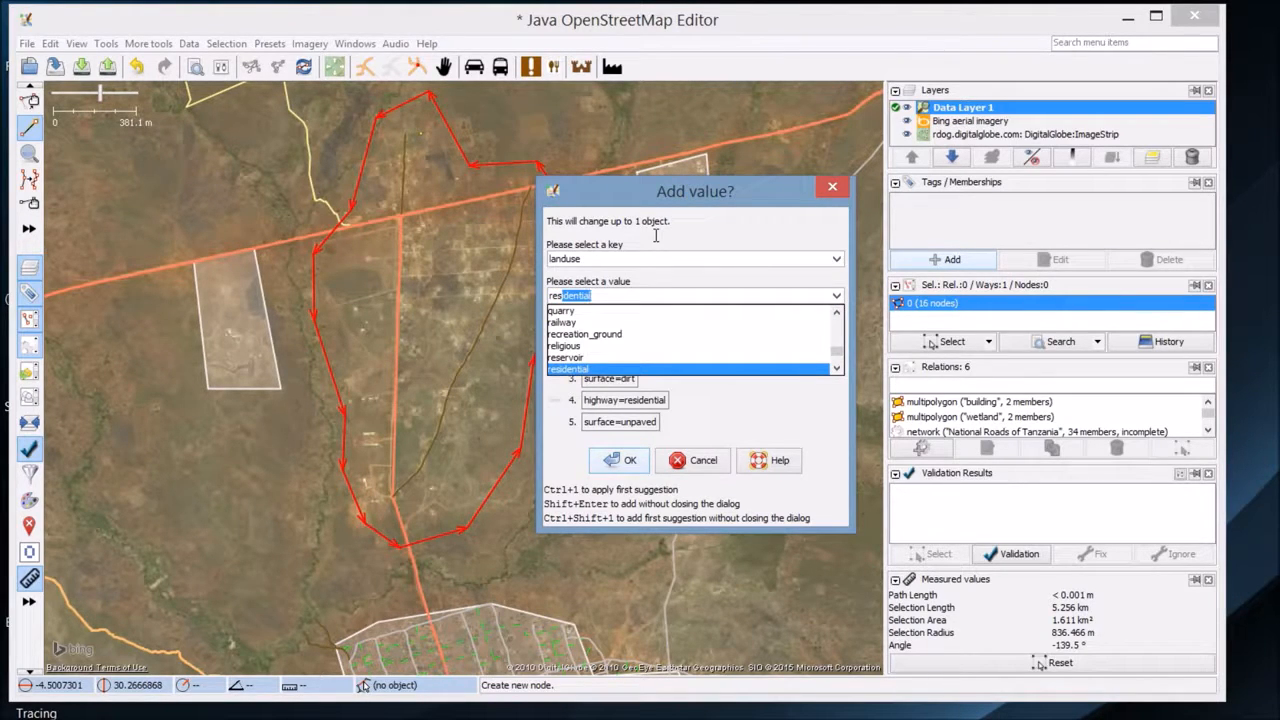
{"action": "left_click", "coordinate": [606, 369]}
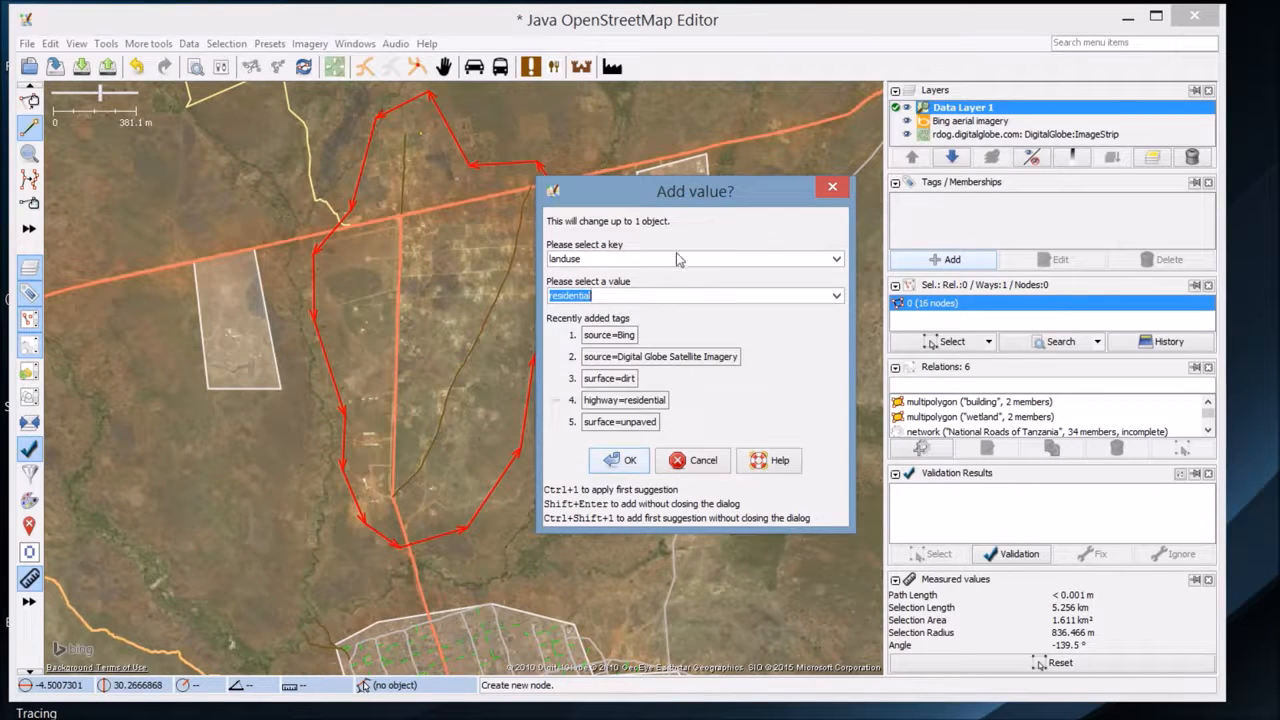
{"action": "key", "text": "Return"}
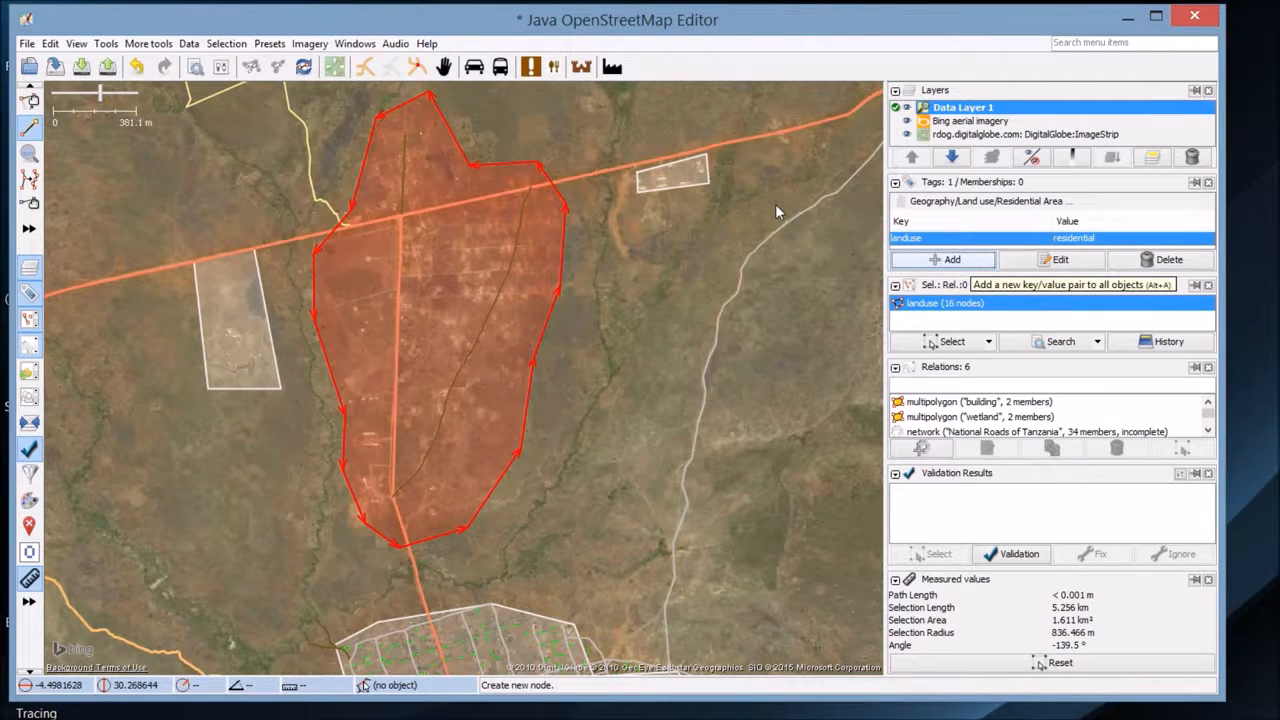
- Add the tag source=Bing to the residential settlement area
{"action": "key", "text": "alt+a"}
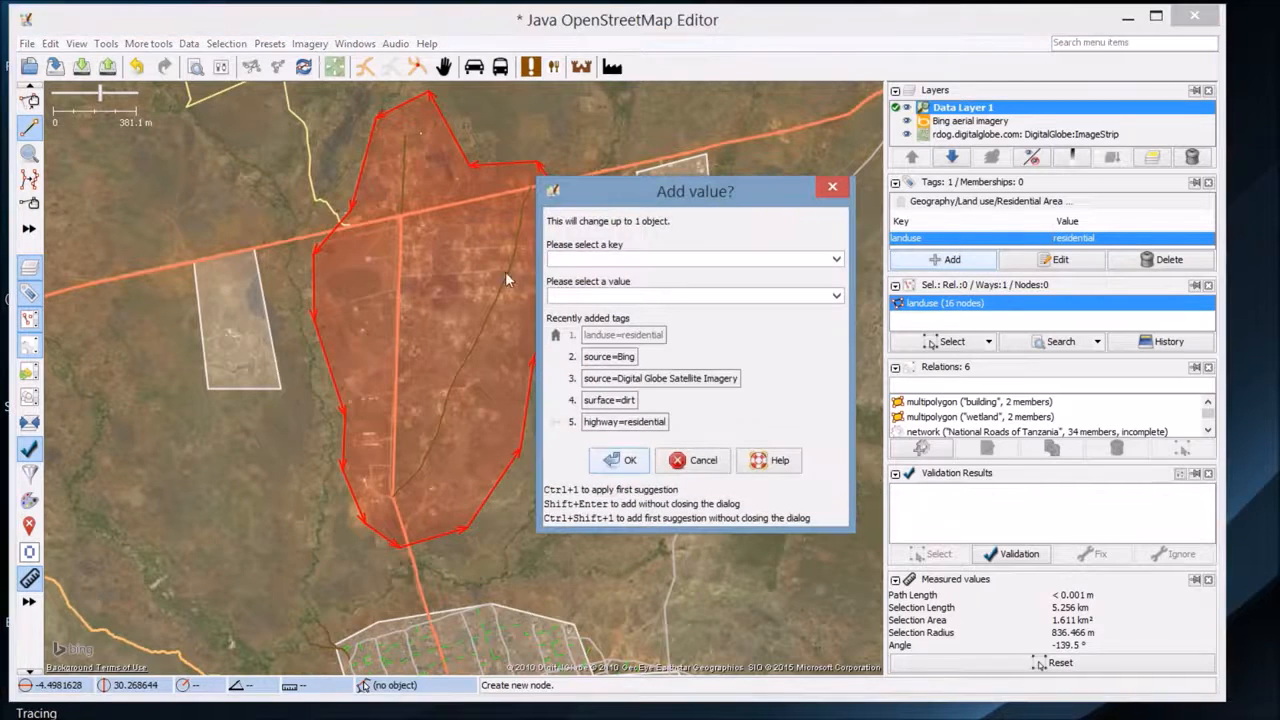
{"action": "type", "text": "source"}
{"action": "key", "text": "Tab"}
{"action": "type", "text": "B"}
{"action": "key", "text": "Return"}
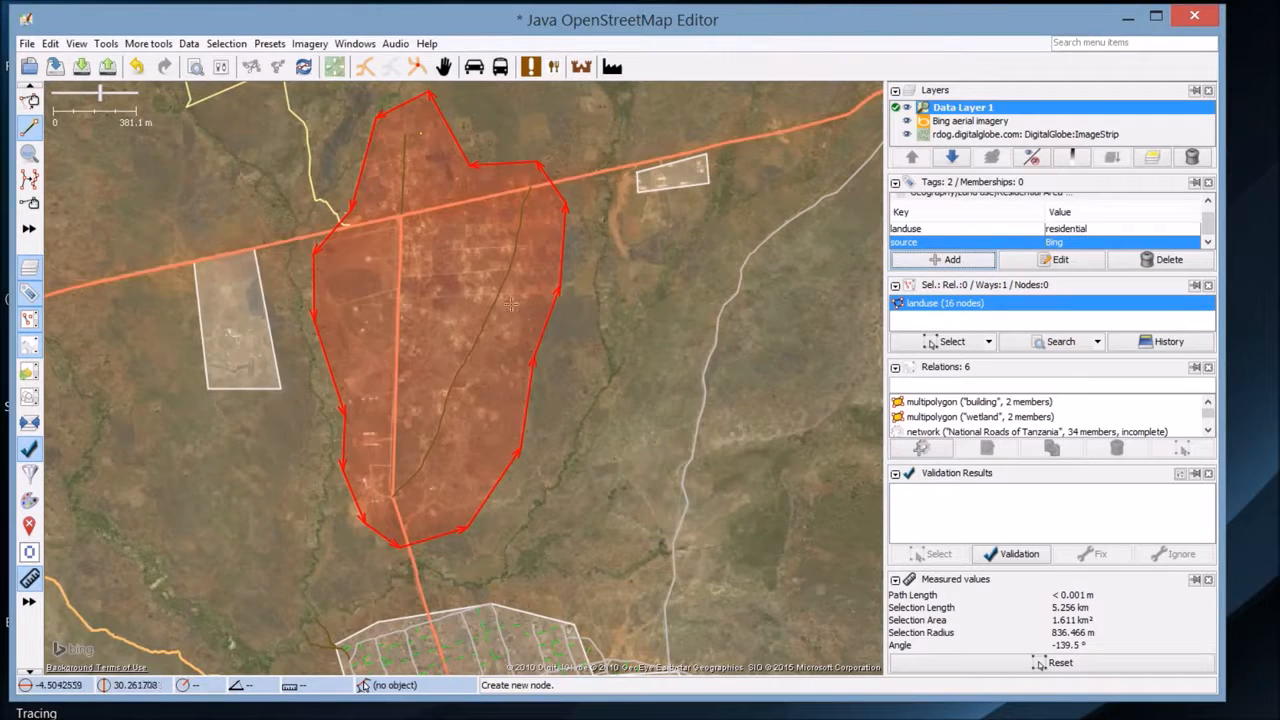
{"action": "scroll", "coordinate": [488, 309], "scroll_direction": "down", "scroll_amount": 1}
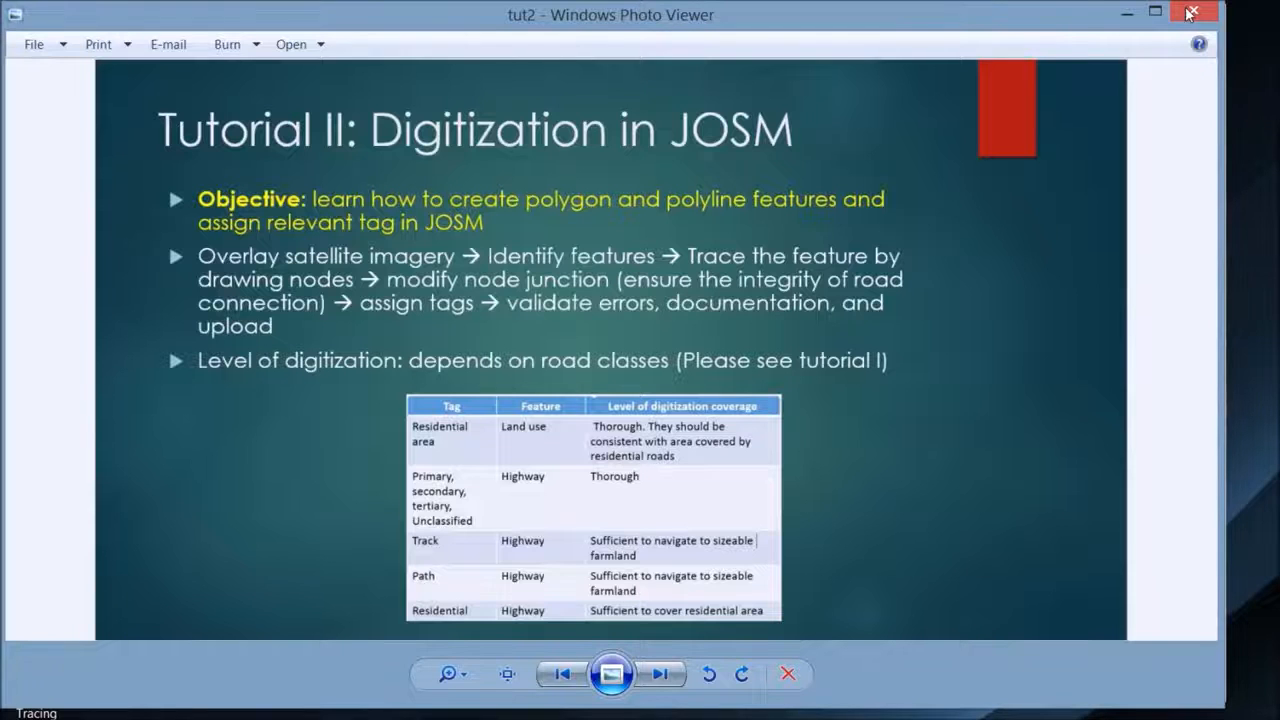